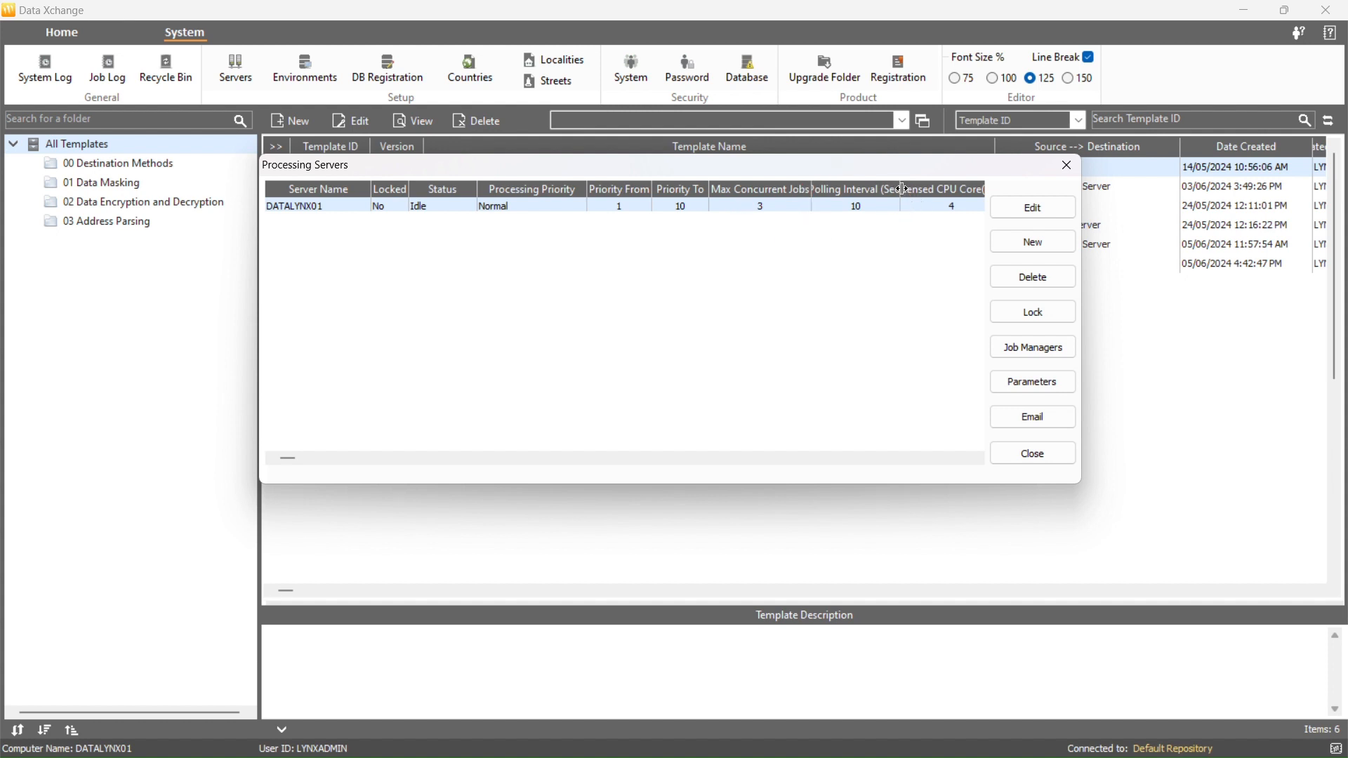
- Scroll the processing servers list sideways to examine all of the server columns
{"action": "left_click_drag", "start_coordinate": [903, 188], "coordinate": [920, 188]}
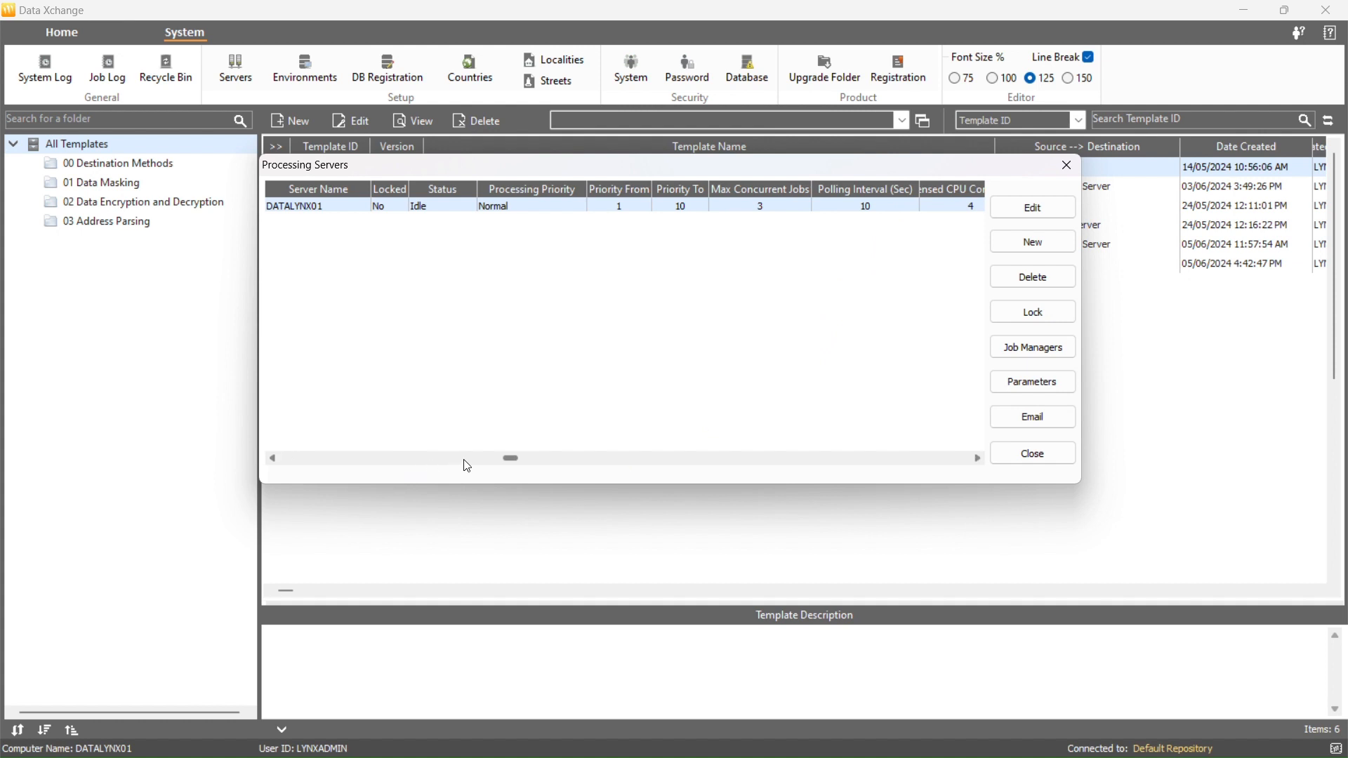
{"action": "left_click", "coordinate": [598, 458]}
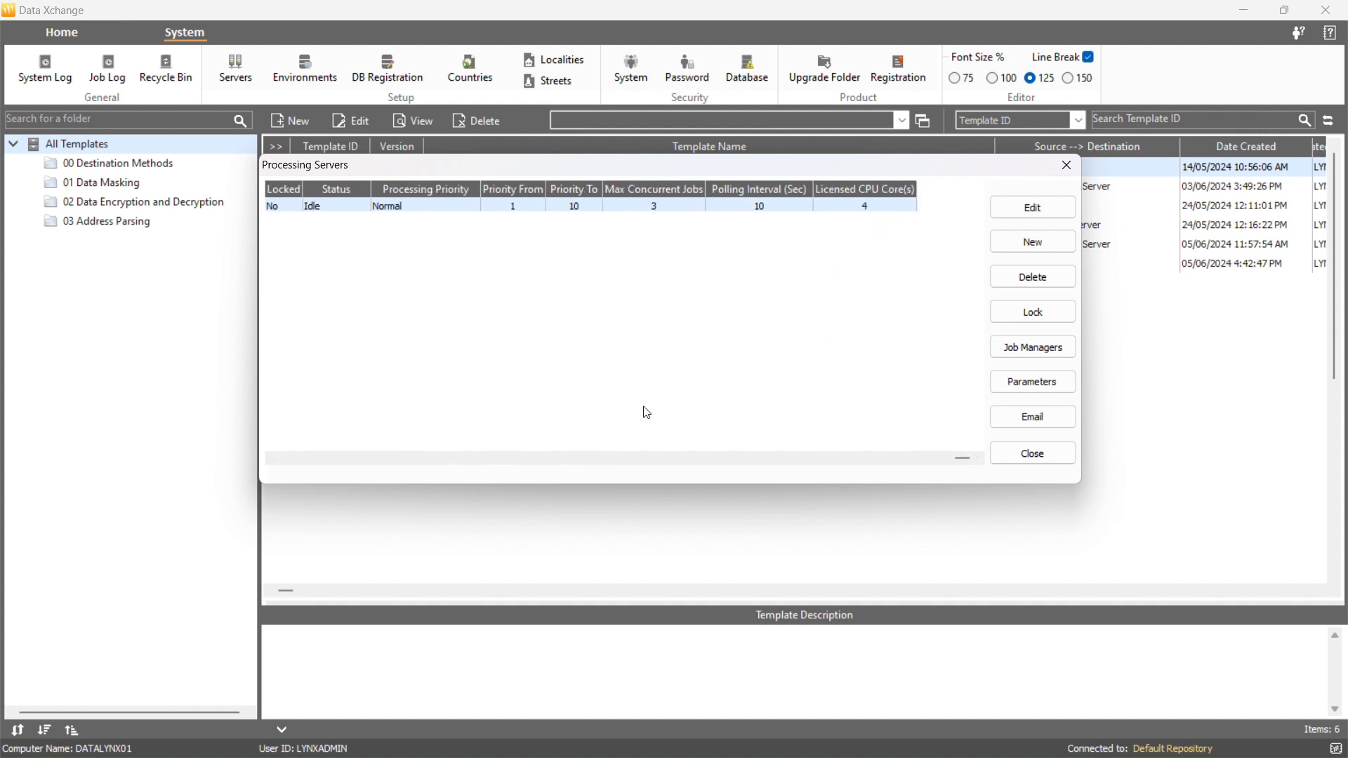
{"action": "left_click", "coordinate": [511, 458]}
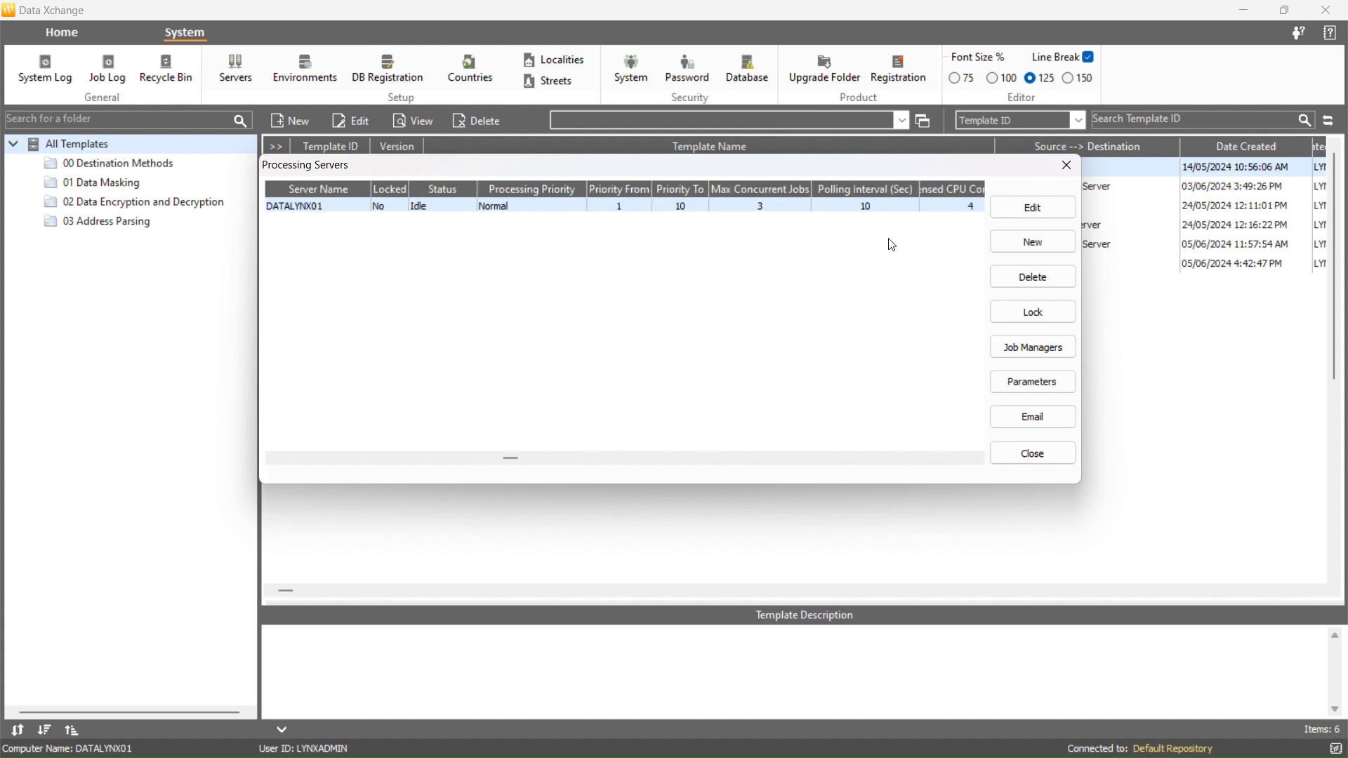
- Open the DATALYNX01 server's maintenance settings and review the processing priority and max concurrent jobs options
{"action": "left_click", "coordinate": [1011, 211]}
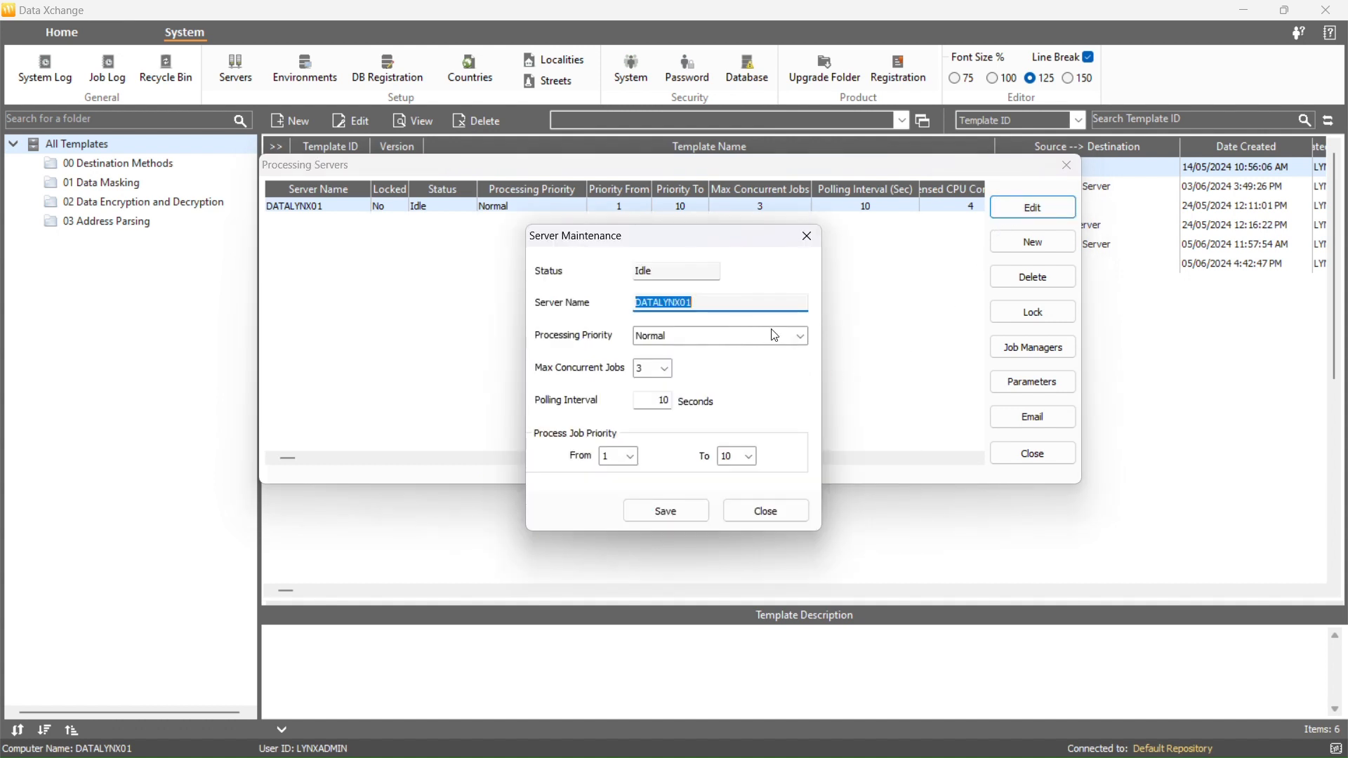
{"action": "left_click", "coordinate": [797, 337]}
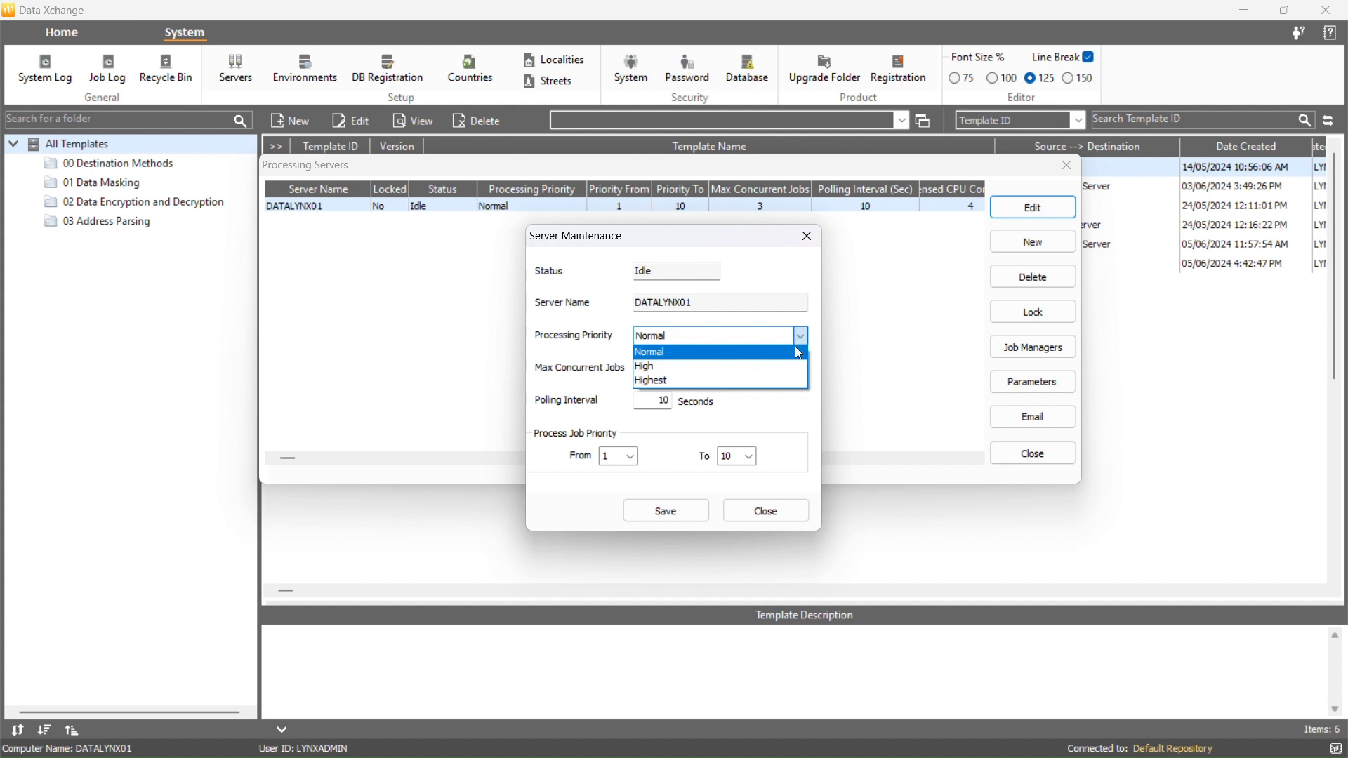
{"action": "left_click", "coordinate": [772, 410]}
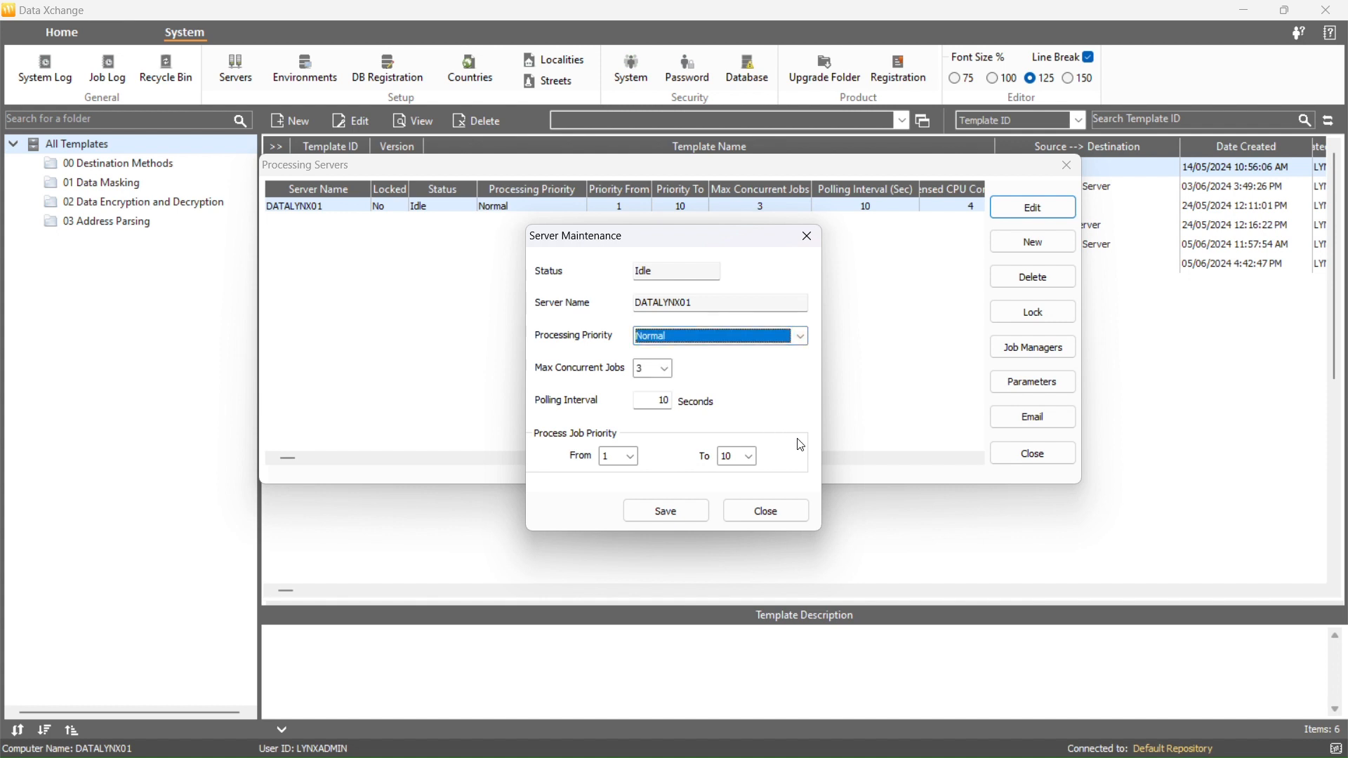
{"action": "left_click", "coordinate": [665, 369]}
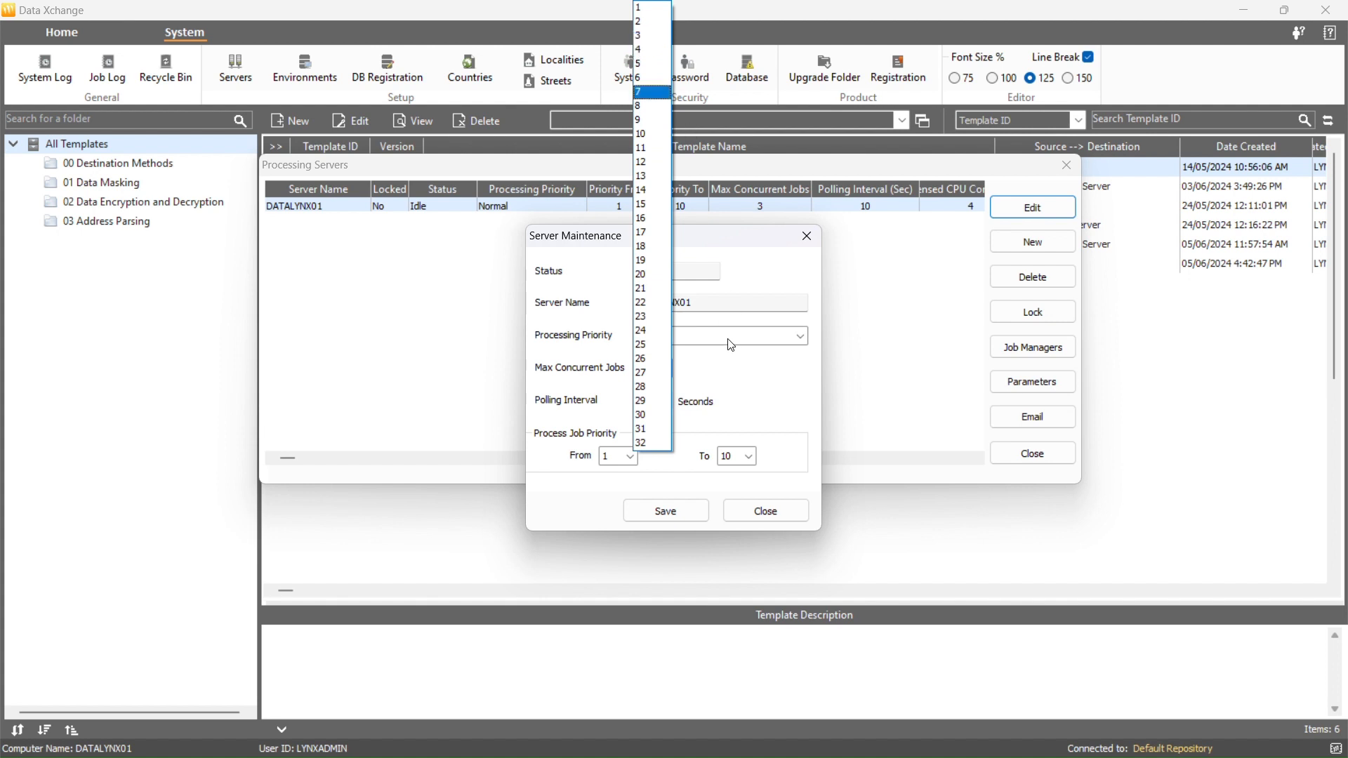
{"action": "left_click", "coordinate": [729, 363]}
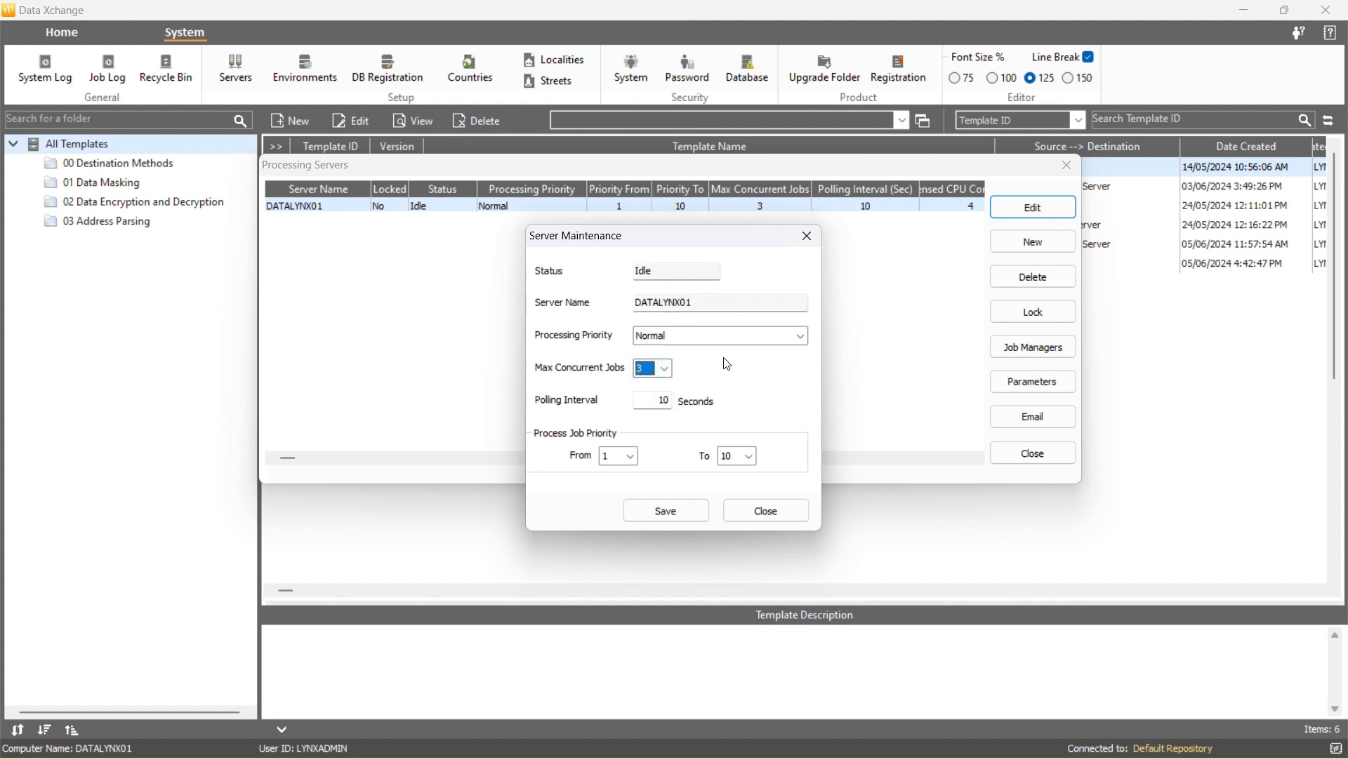
- Review the polling interval and job priority range options, then close the server maintenance dialog without saving changes
{"action": "left_click", "coordinate": [668, 401]}
{"action": "type", "text": "0"}
{"action": "key", "text": "BackSpace"}
{"action": "left_click", "coordinate": [631, 457]}
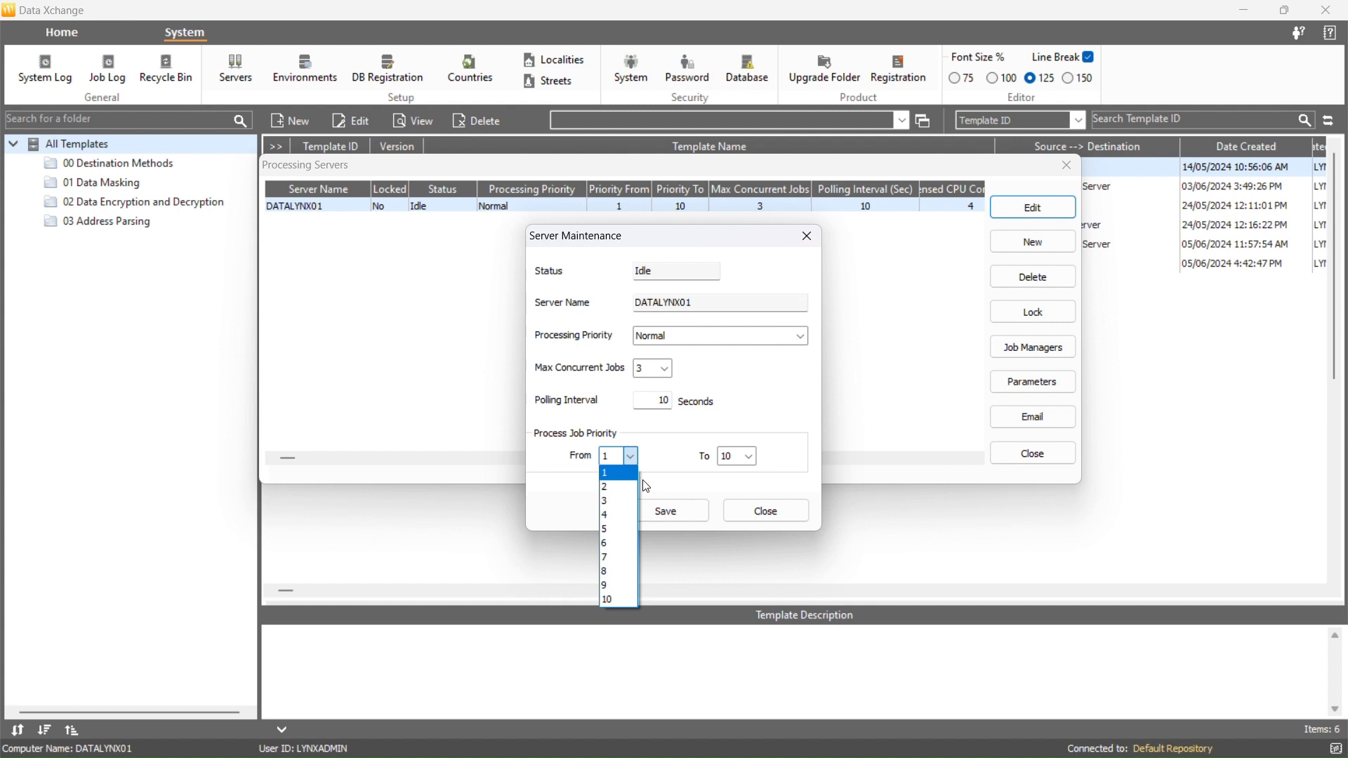
{"action": "left_click", "coordinate": [758, 464]}
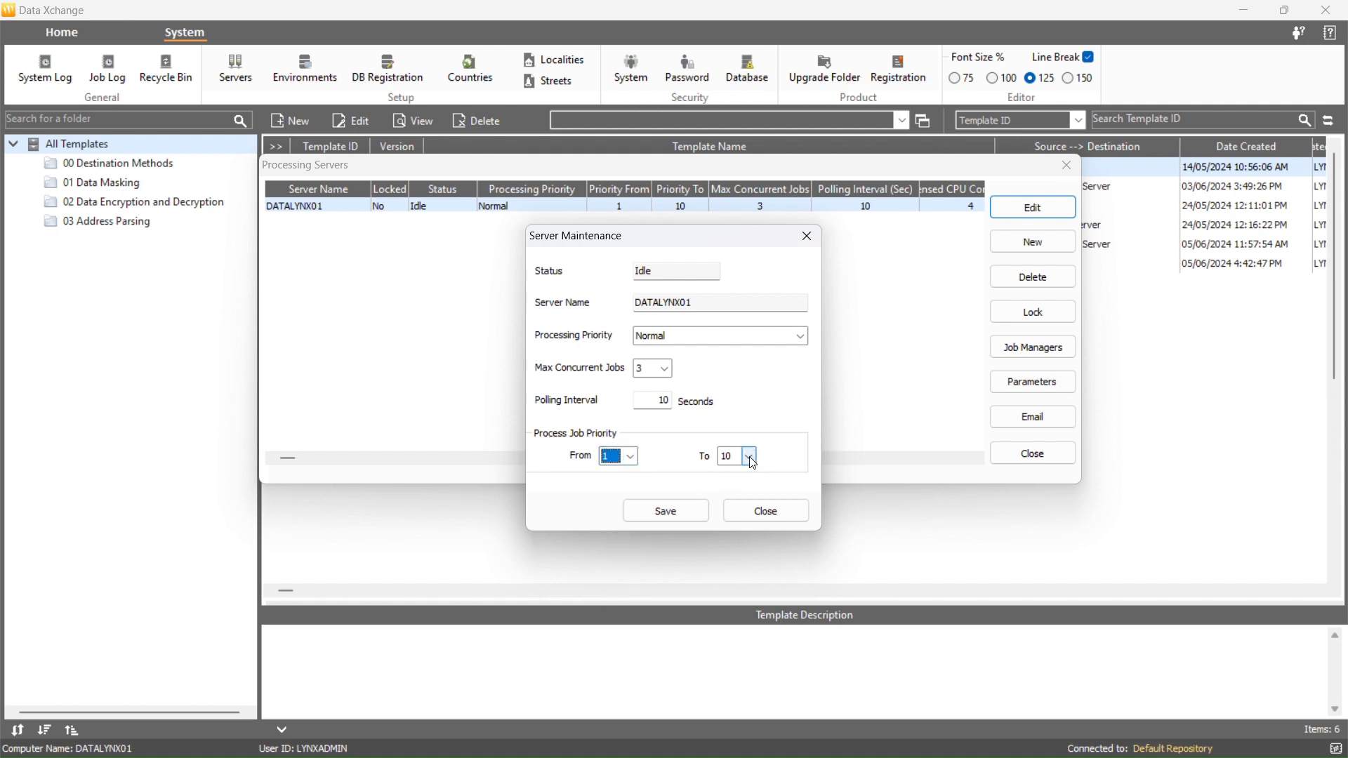
{"action": "left_click", "coordinate": [750, 457]}
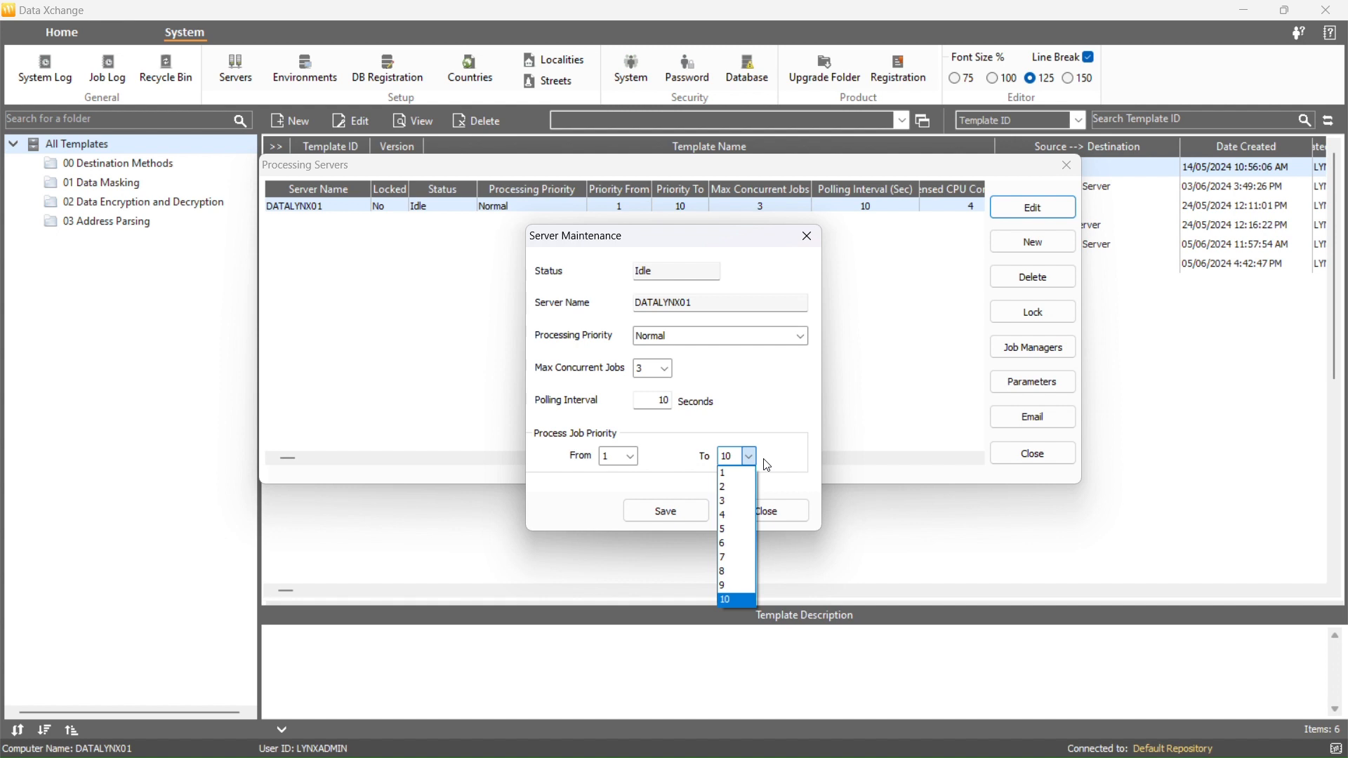
{"action": "left_click", "coordinate": [764, 460]}
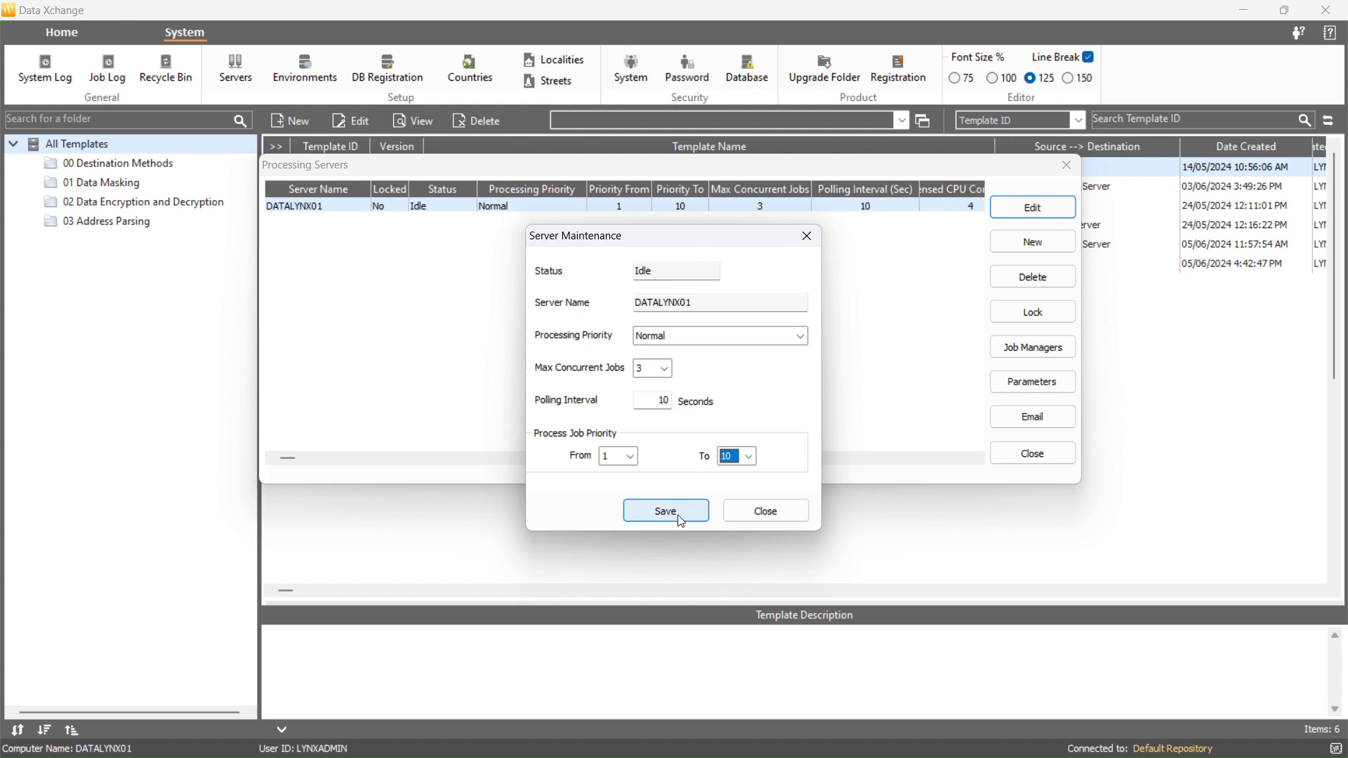
{"action": "left_click", "coordinate": [741, 521]}
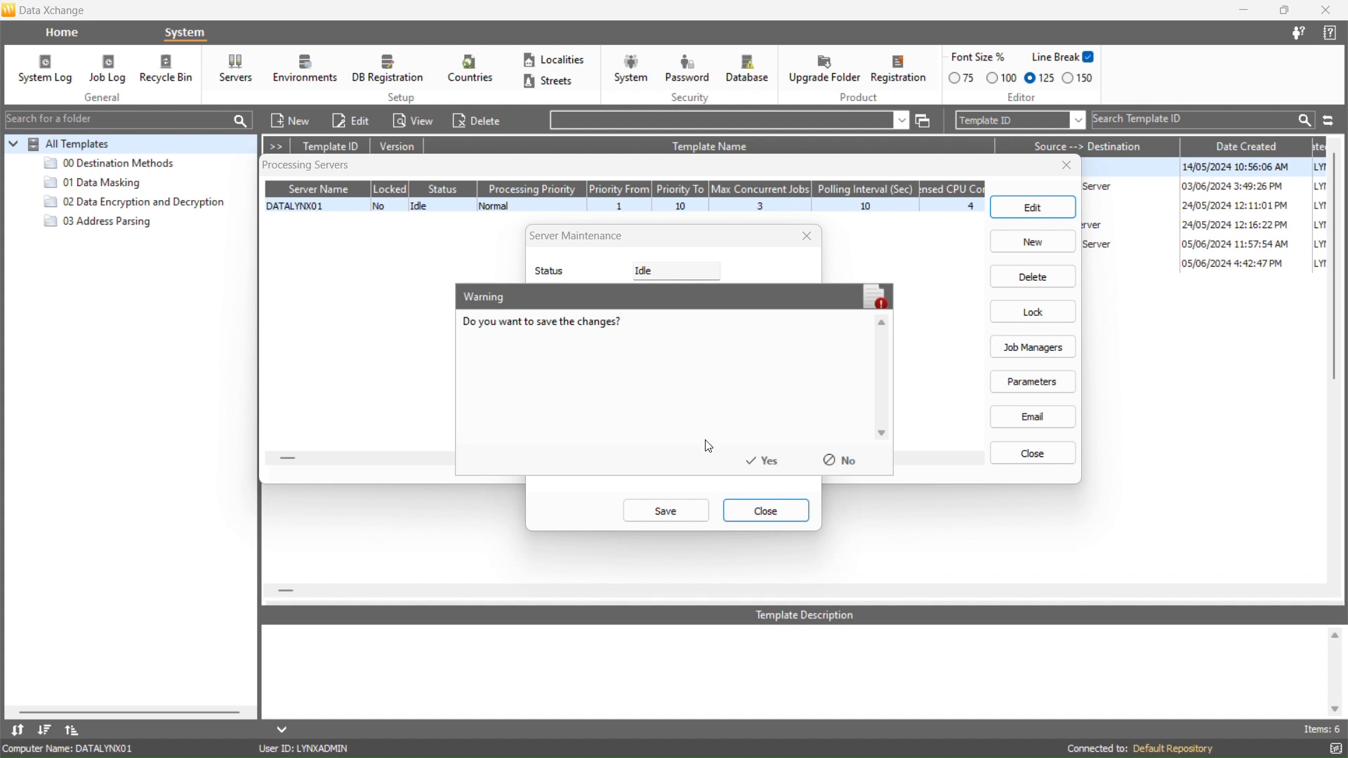
{"action": "left_click", "coordinate": [829, 459]}
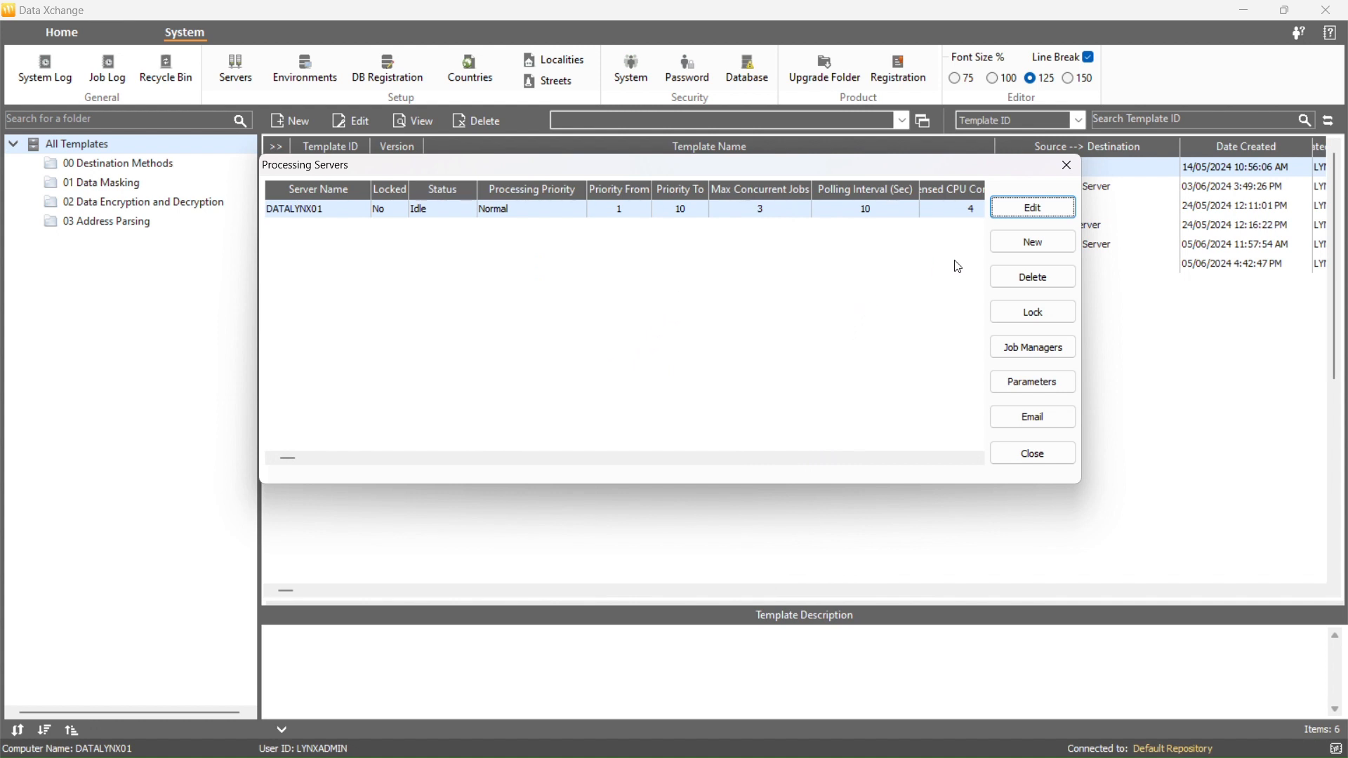
- Add a new processing server named TEST_SERVER
{"action": "left_click", "coordinate": [1011, 249]}
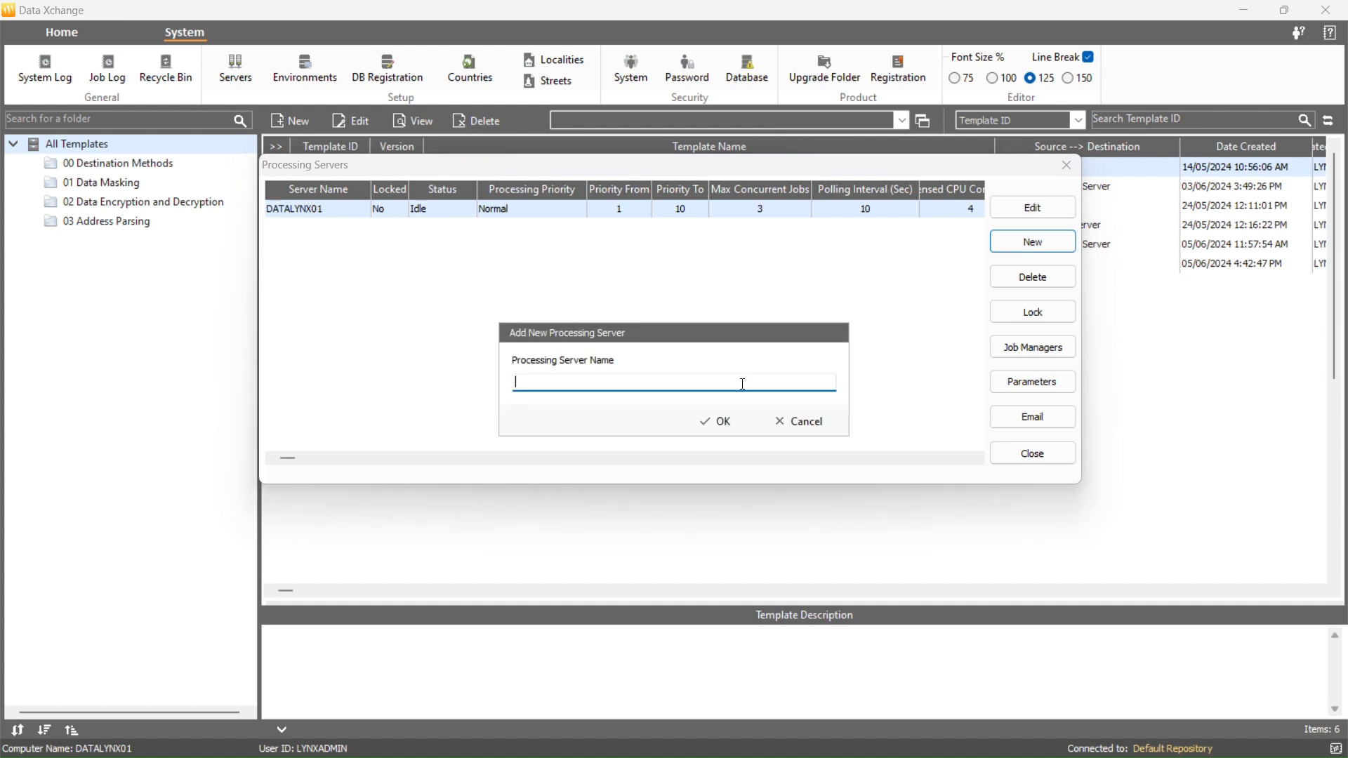
{"action": "type", "text": "TEST_SERVER"}
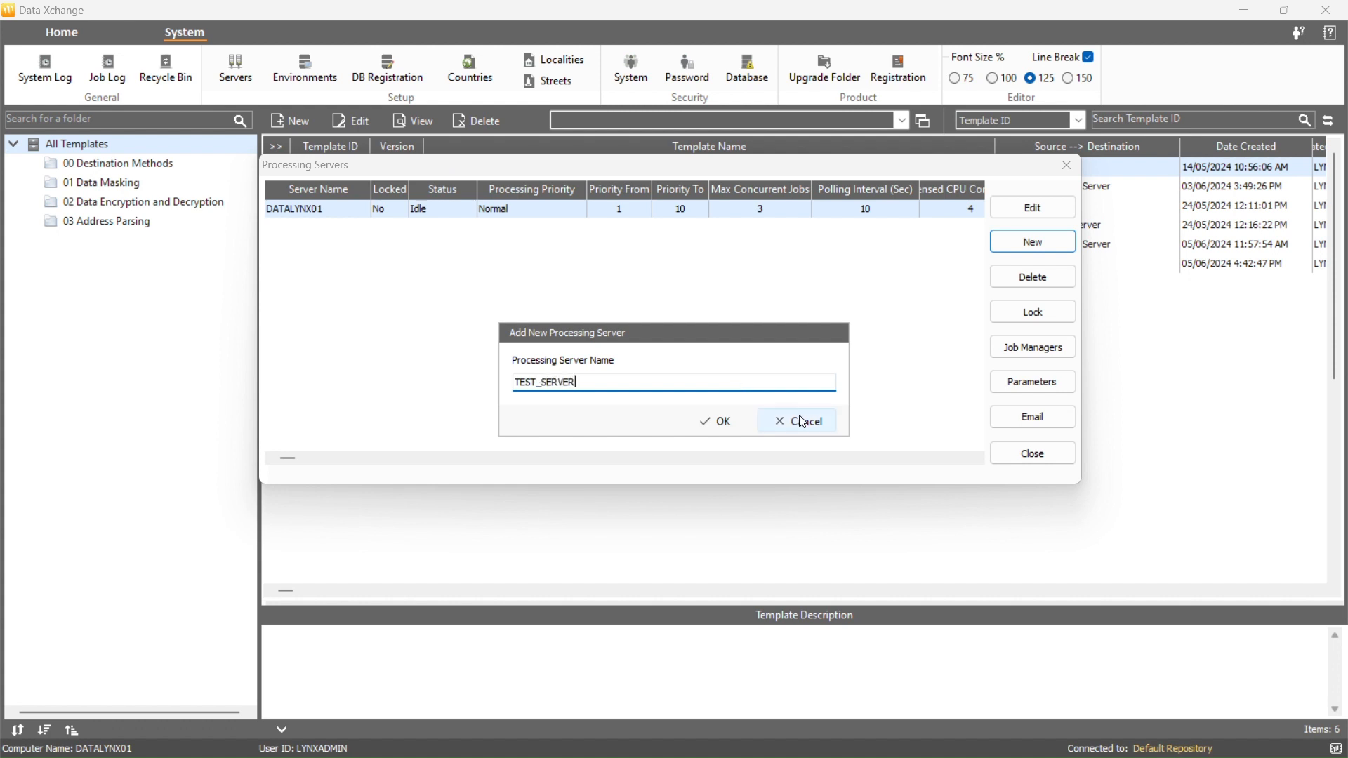
{"action": "left_click", "coordinate": [717, 425]}
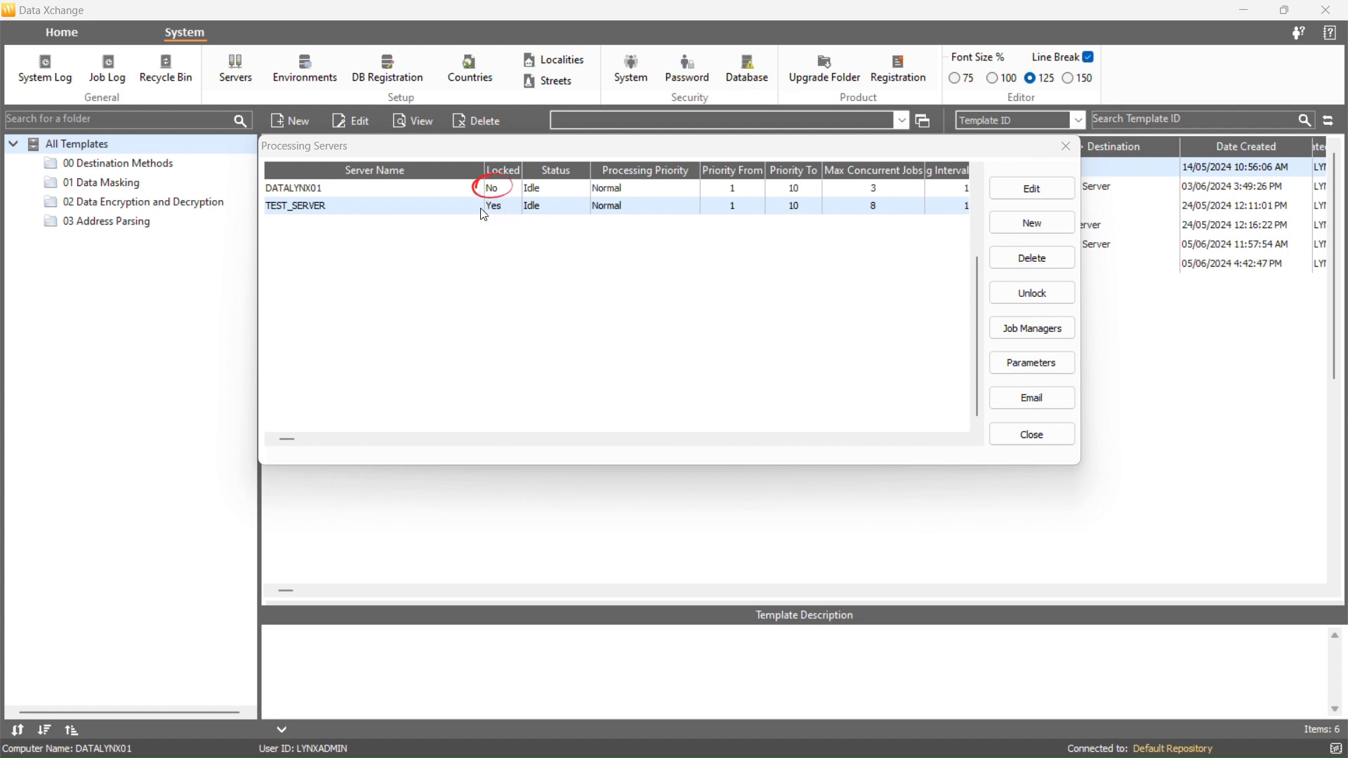
- Lock the DATALYNX01 processing server, confirming the warning
{"action": "left_click", "coordinate": [484, 190]}
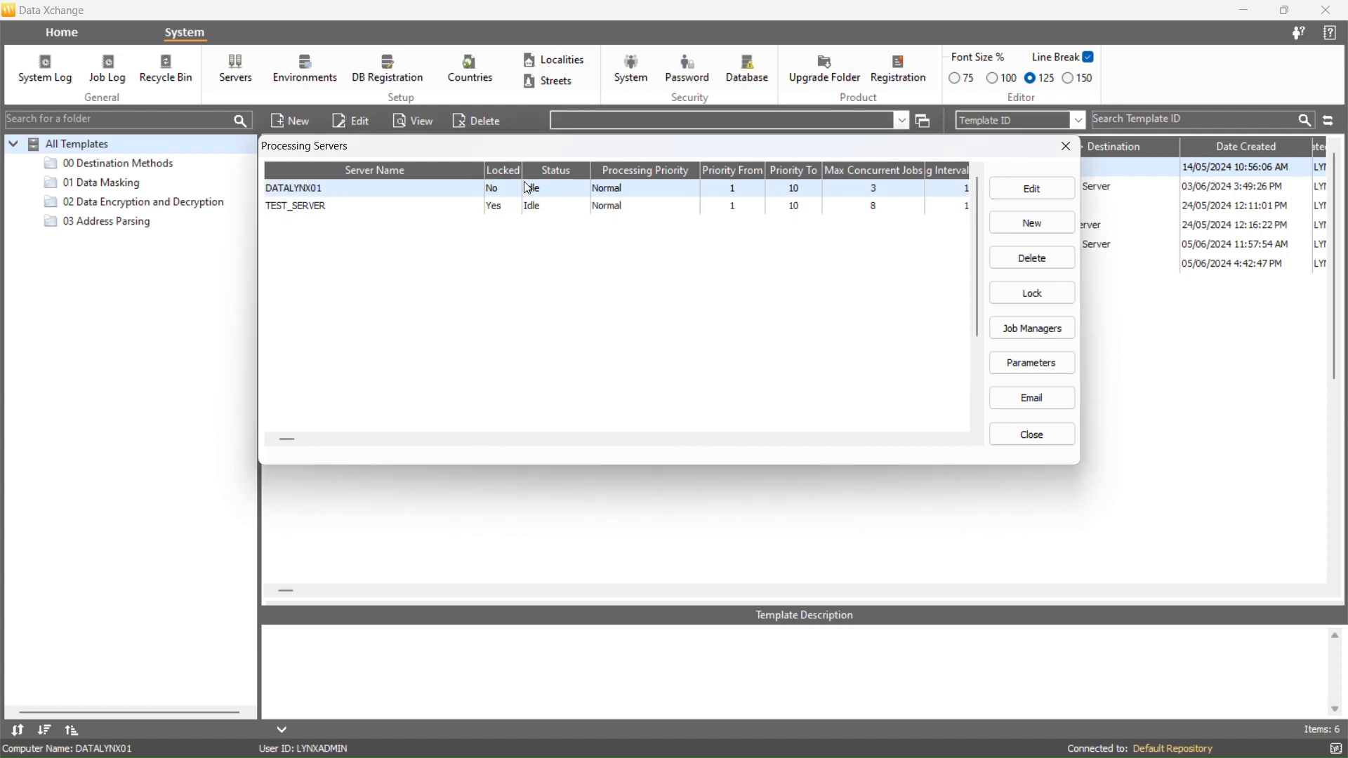
{"action": "left_click", "coordinate": [1013, 294]}
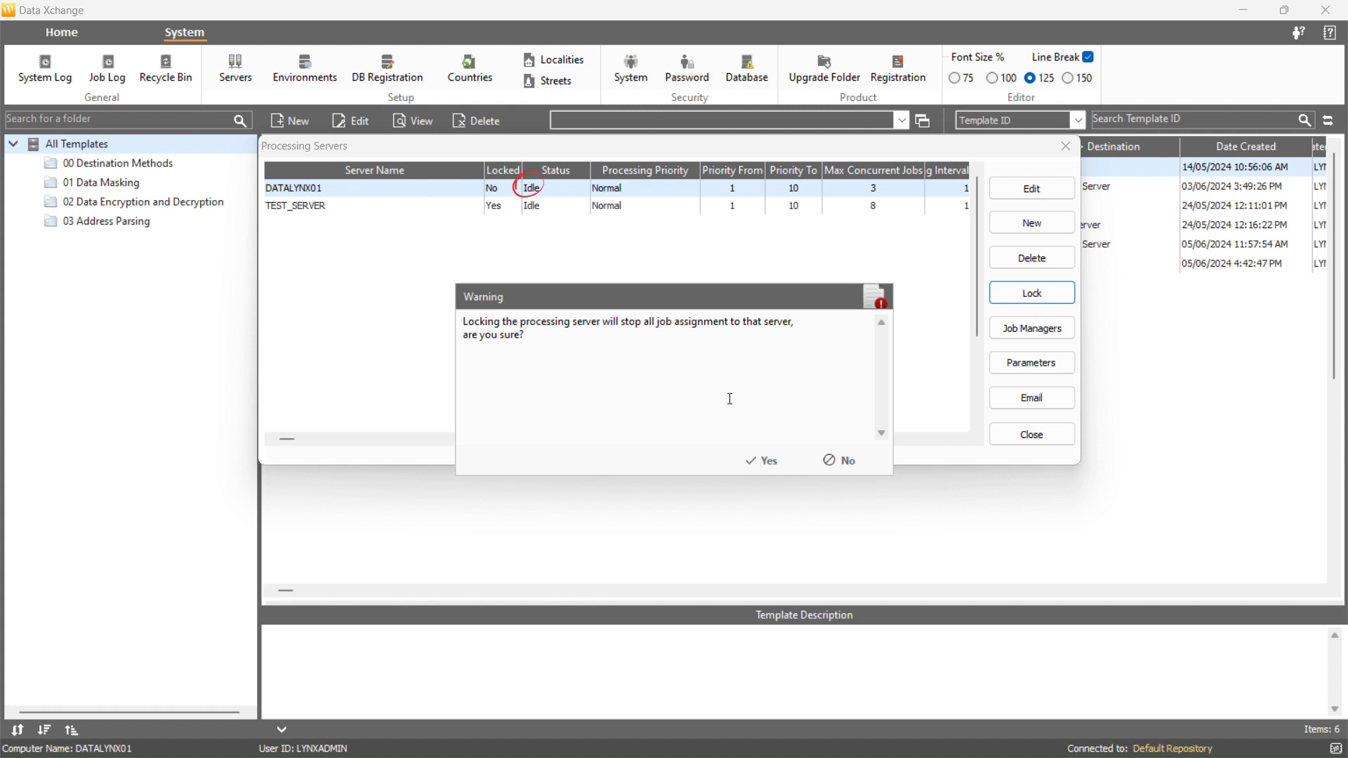
{"action": "left_click", "coordinate": [763, 460]}
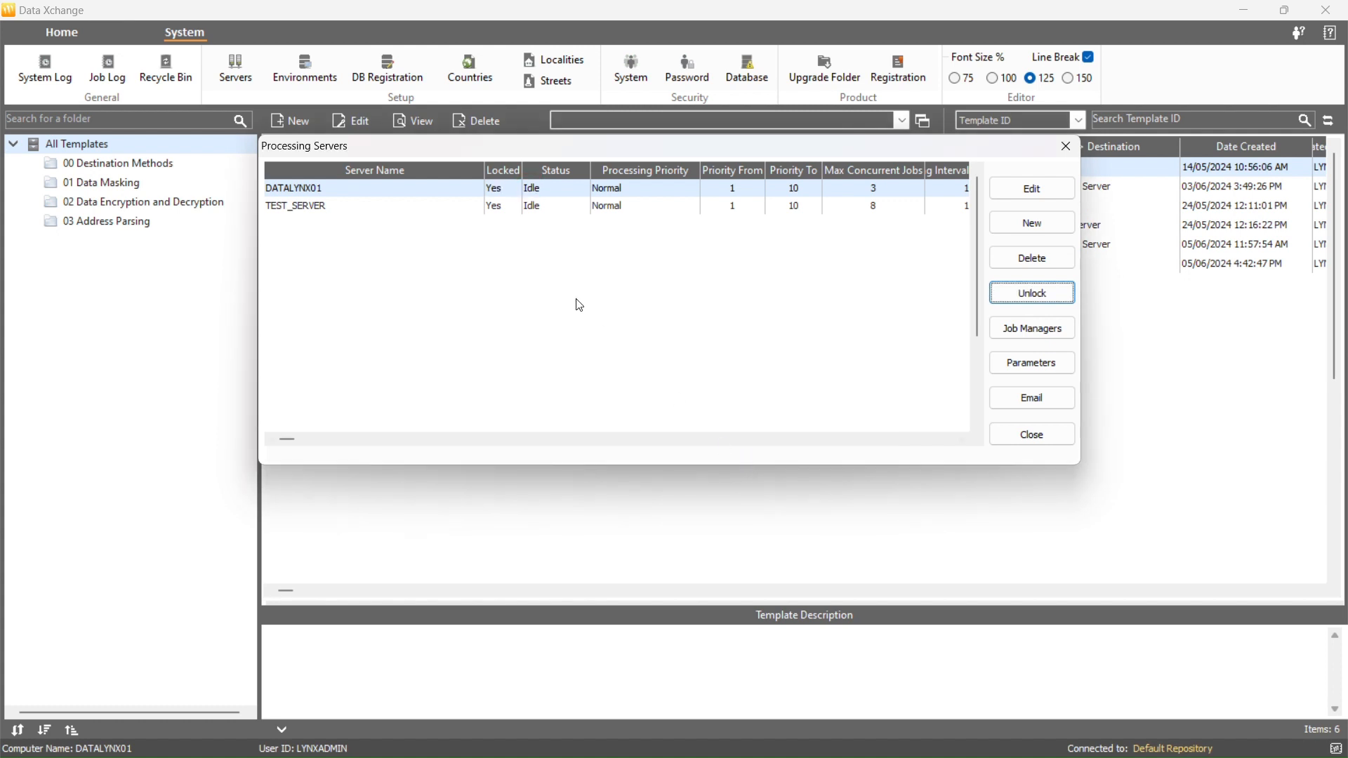
- Unlock the TEST_SERVER processing server, confirming the warning
{"action": "left_click", "coordinate": [501, 209]}
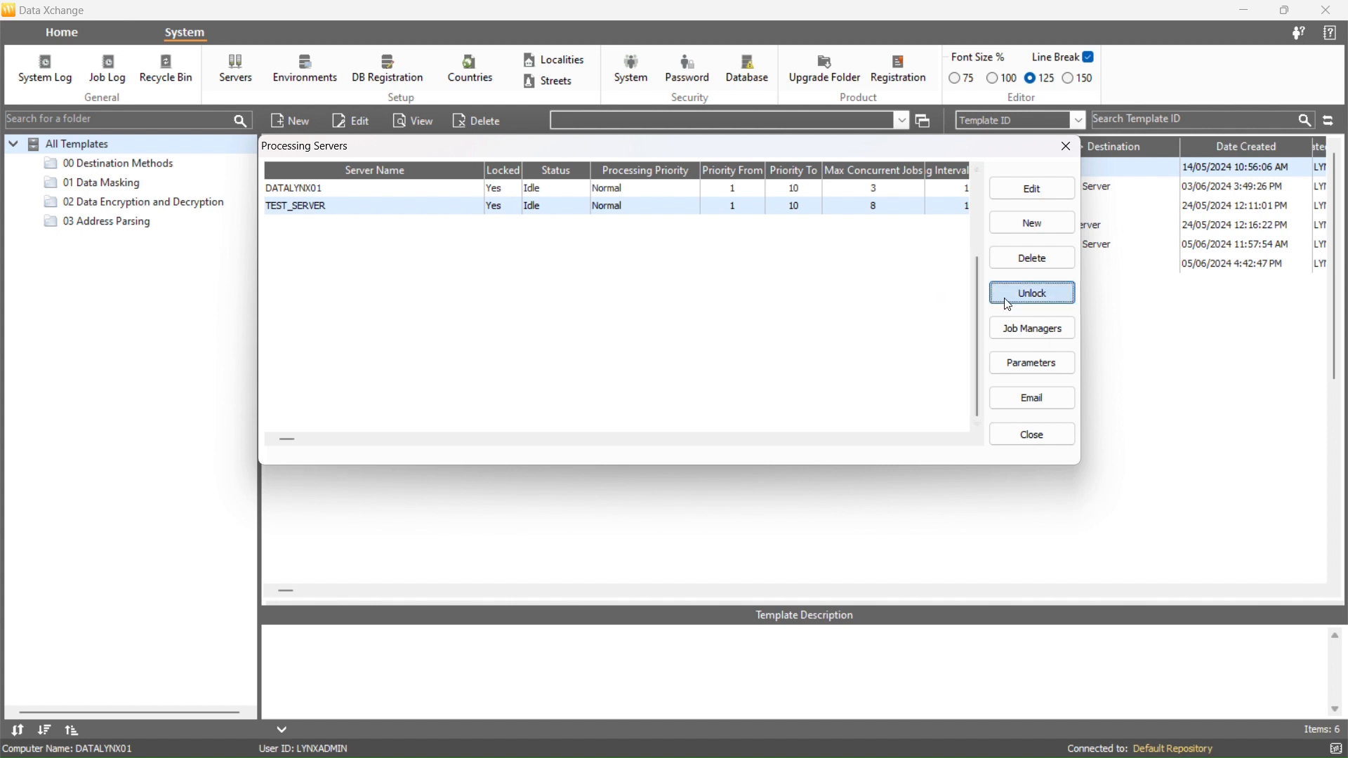
{"action": "left_click", "coordinate": [1032, 293]}
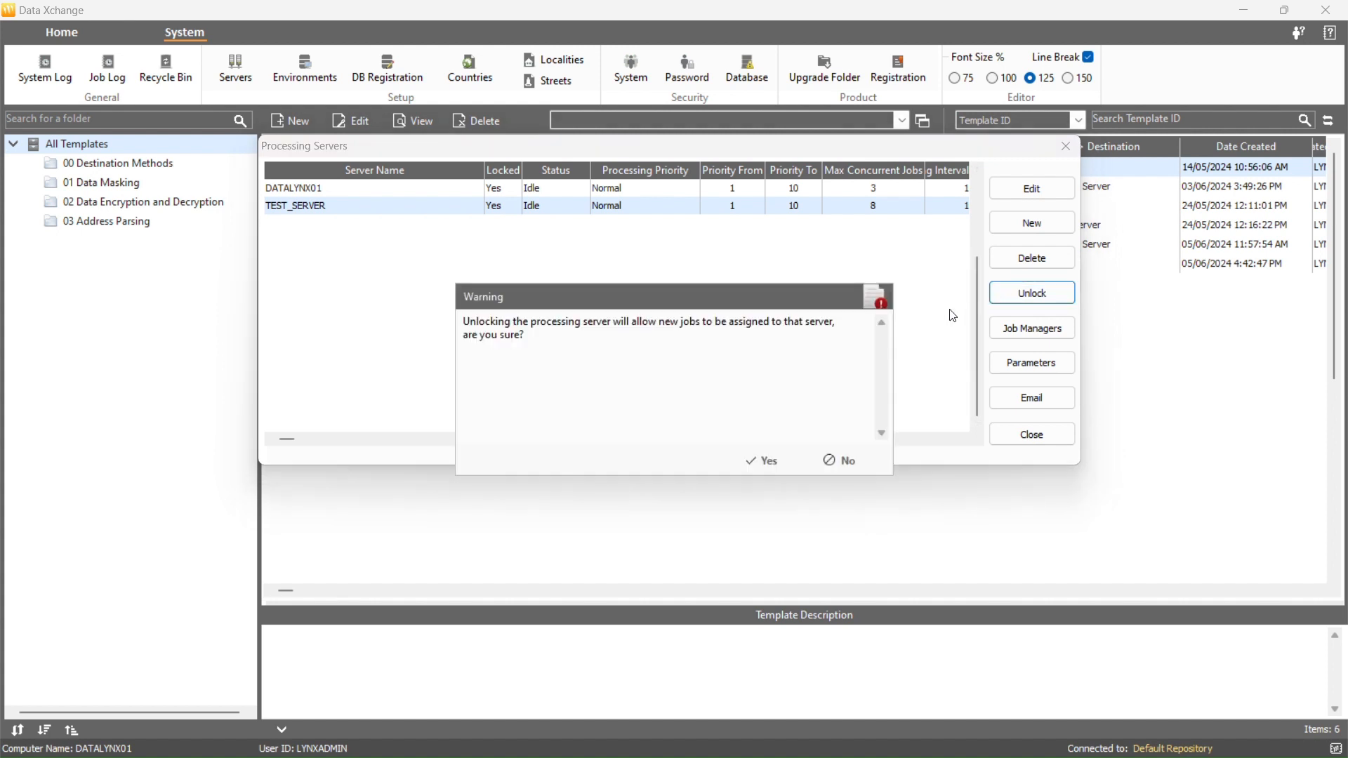
{"action": "left_click", "coordinate": [755, 461]}
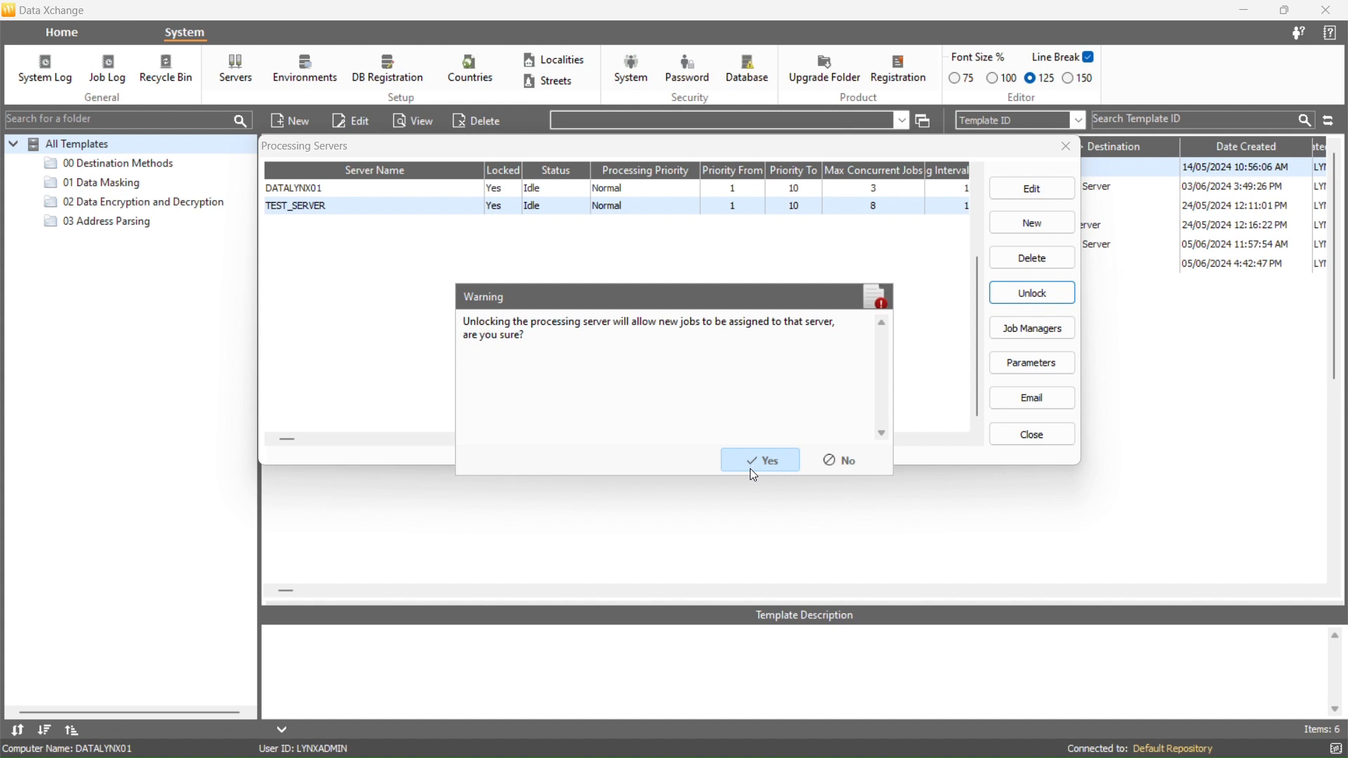
{"action": "left_click", "coordinate": [754, 469]}
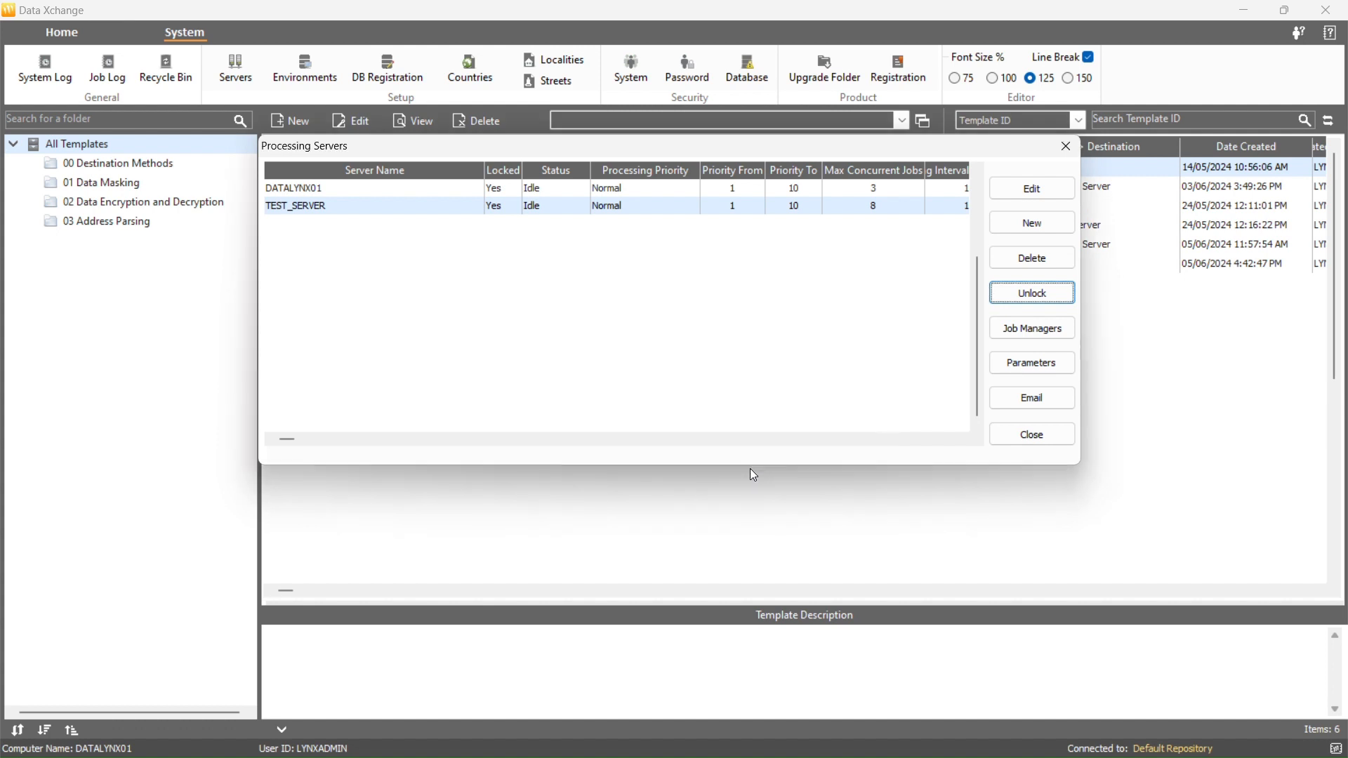
- Assign TEST_SERVER to all file folders
{"action": "right_click", "coordinate": [502, 209]}
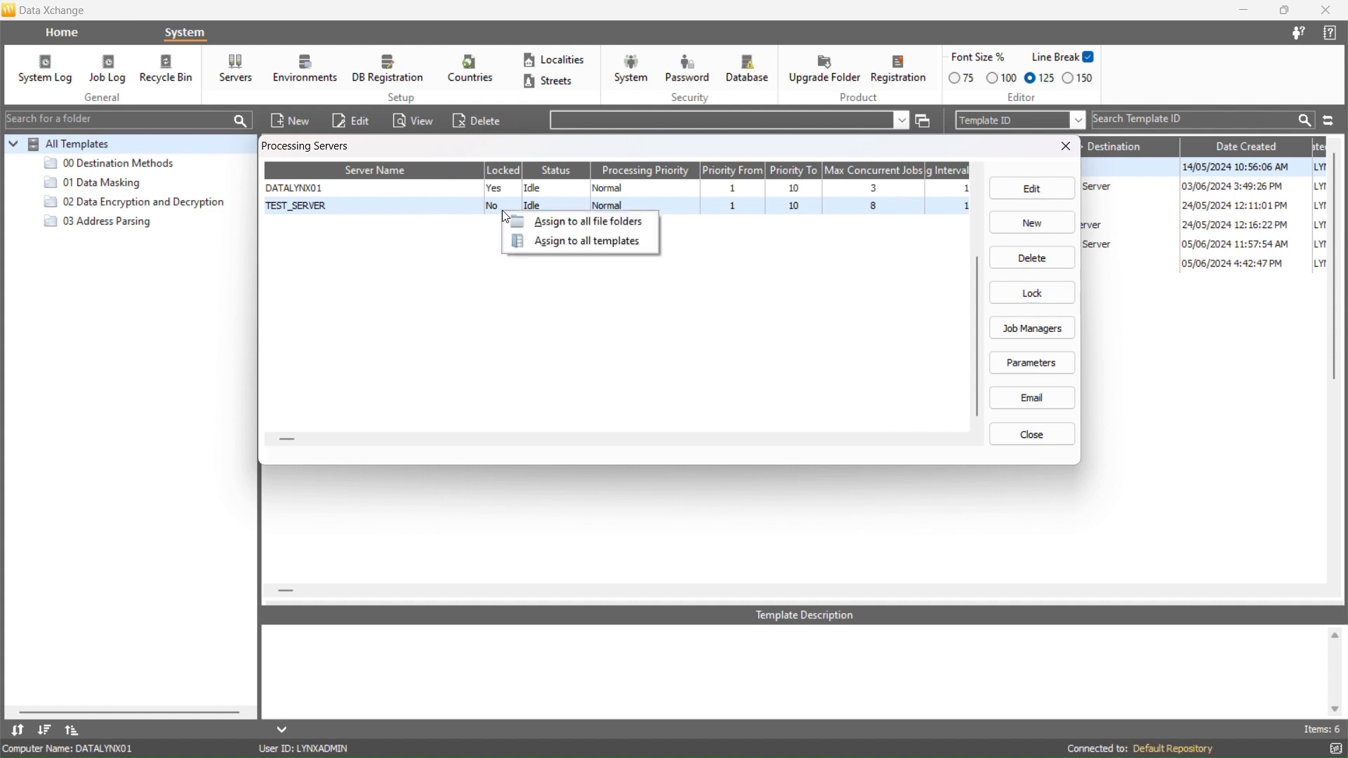
{"action": "left_click", "coordinate": [543, 229]}
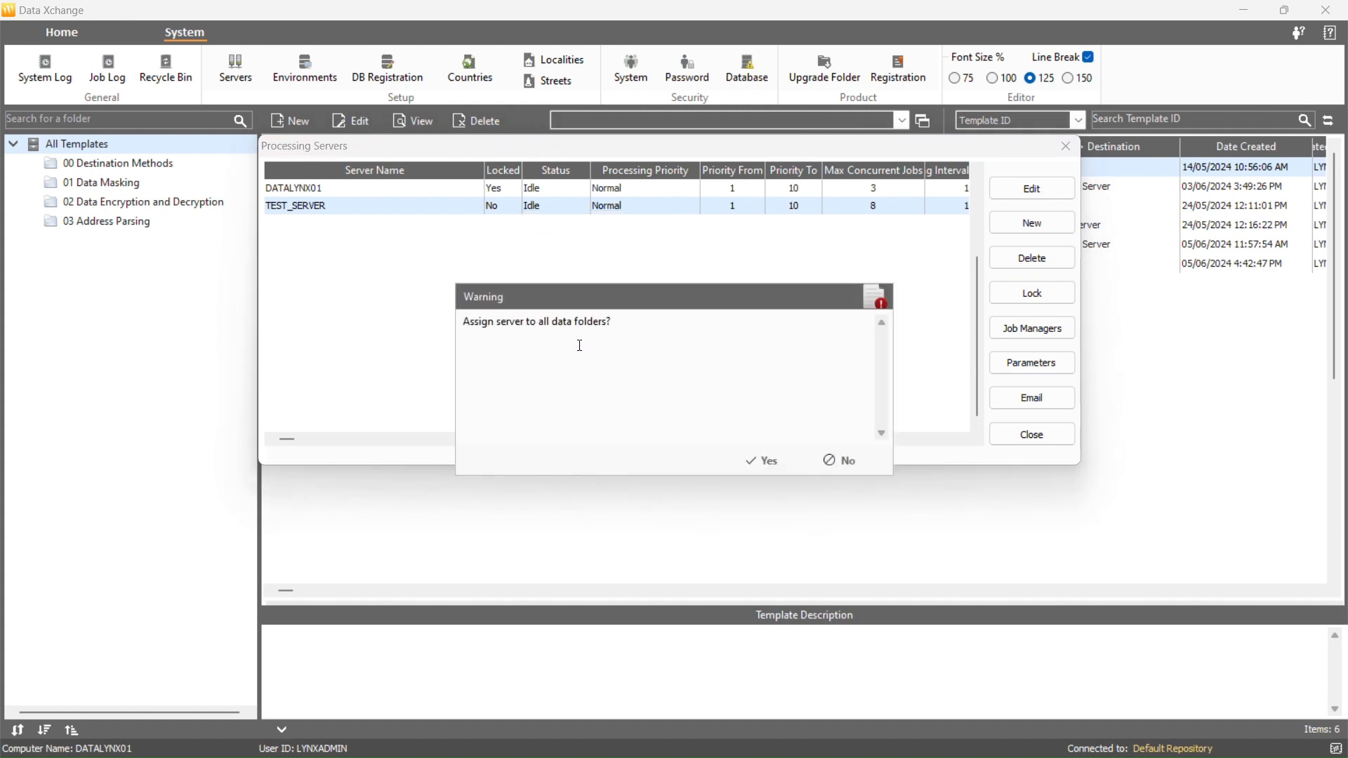
{"action": "left_click", "coordinate": [749, 456]}
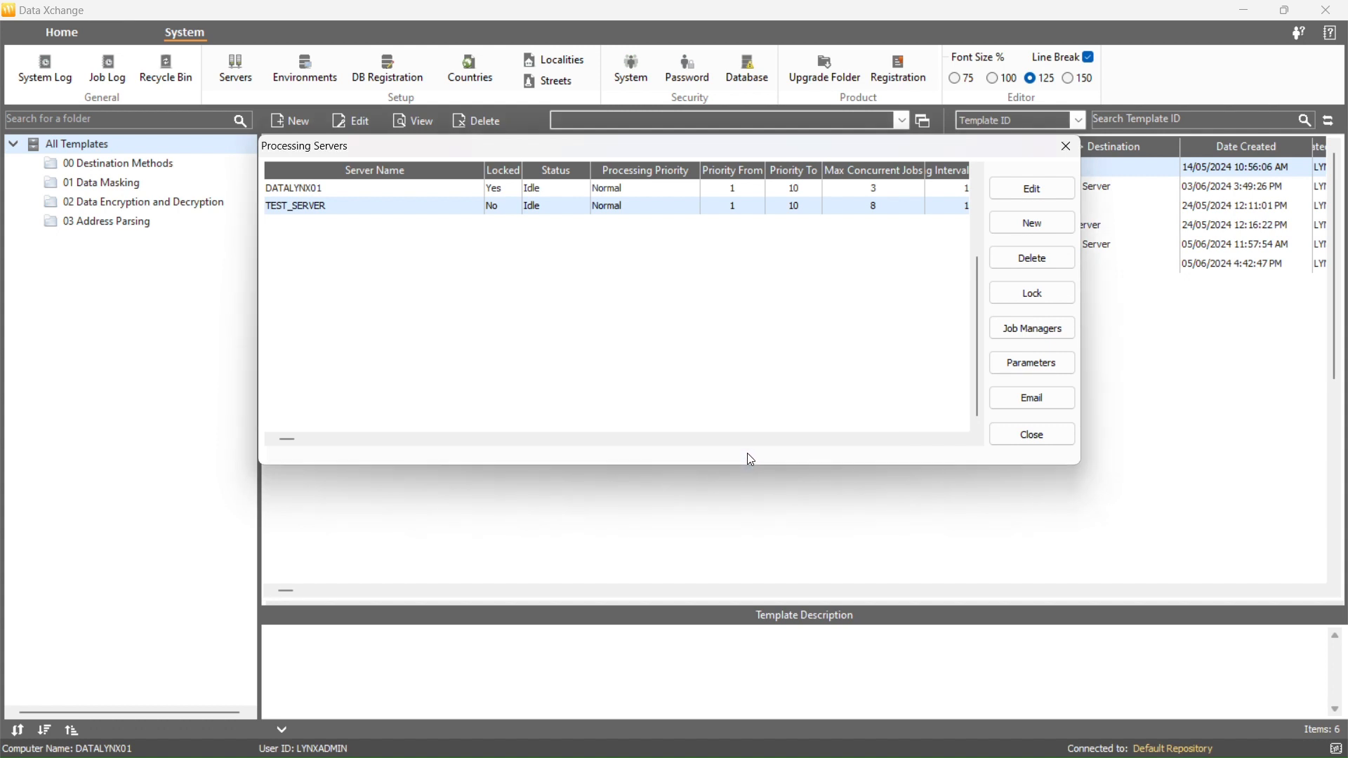
- Assign TEST_SERVER to all templates
{"action": "right_click", "coordinate": [571, 205]}
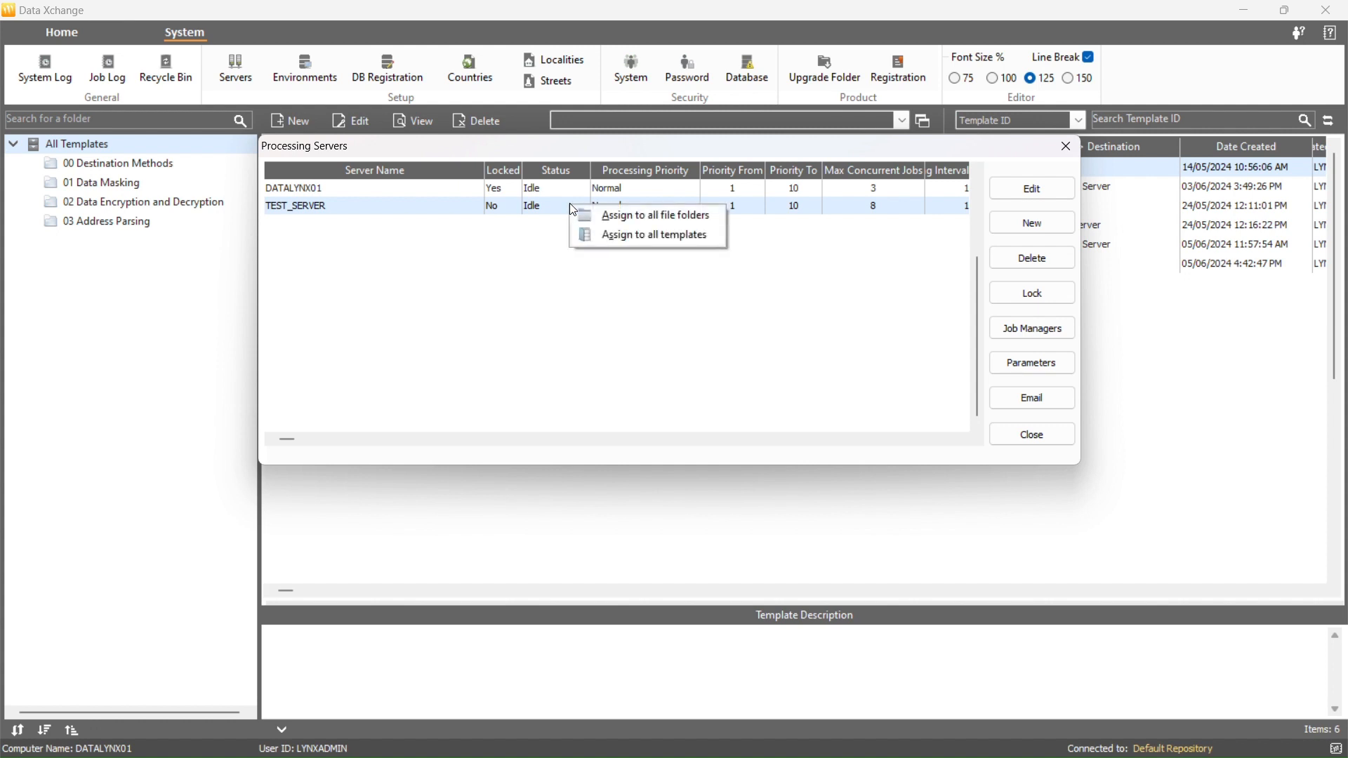
{"action": "left_click", "coordinate": [610, 243]}
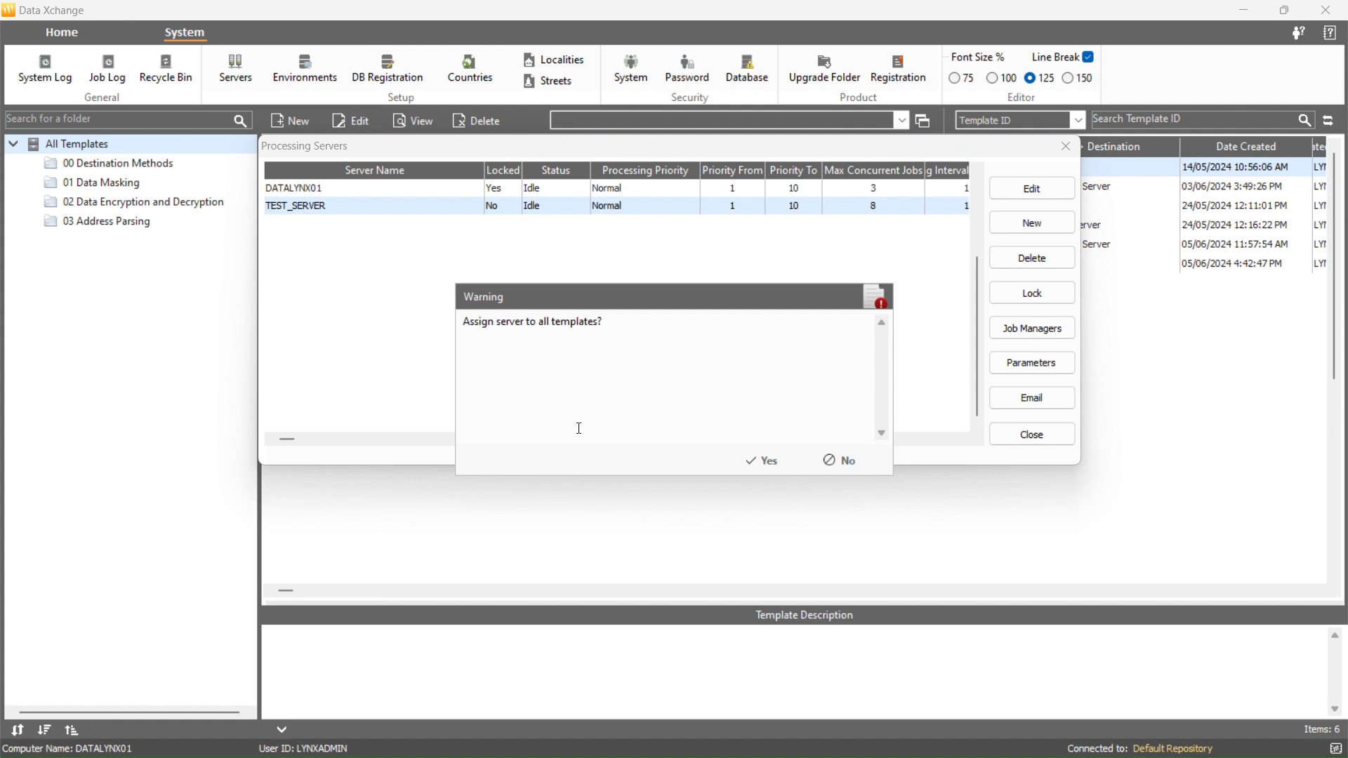
{"action": "left_click", "coordinate": [740, 455]}
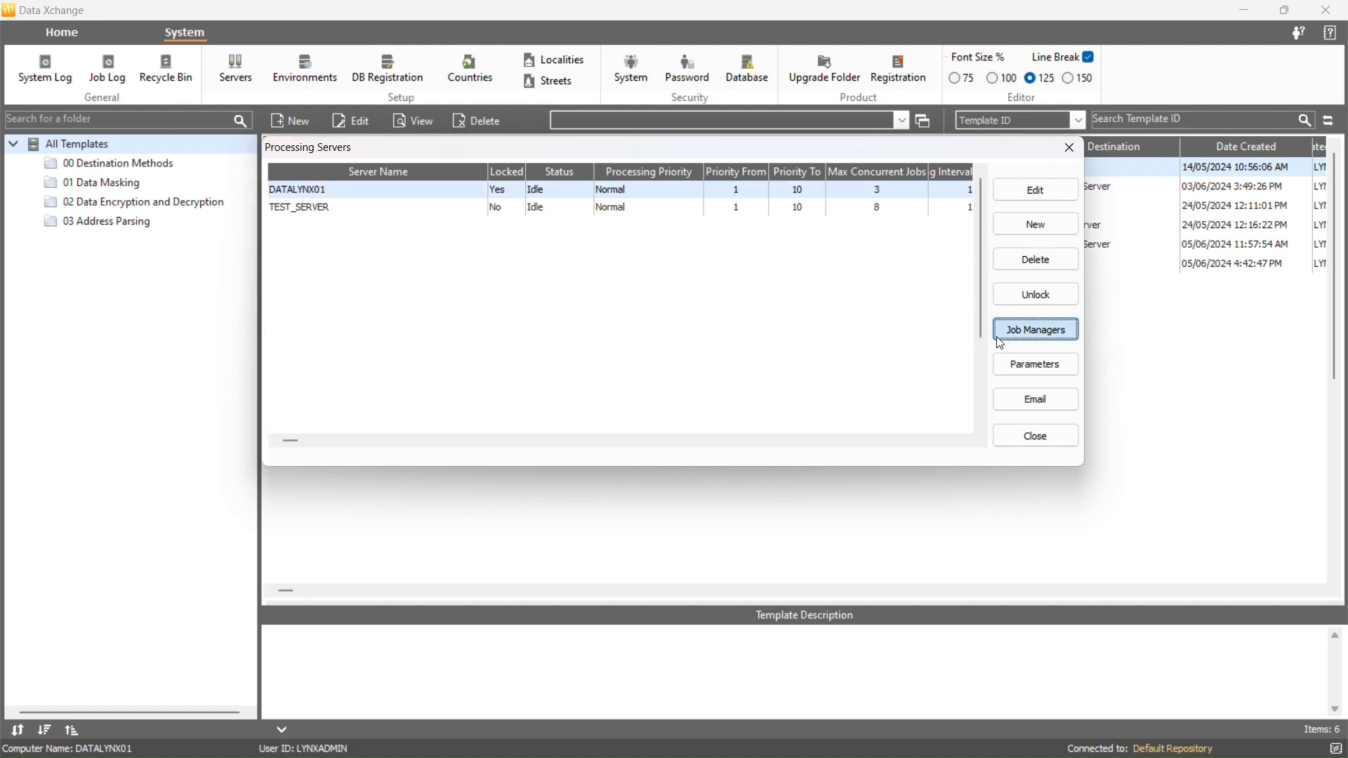
- Open the job managers and promote TEST_SERVER to master job manager
{"action": "left_click", "coordinate": [1033, 328]}
{"action": "left_click", "coordinate": [600, 278]}
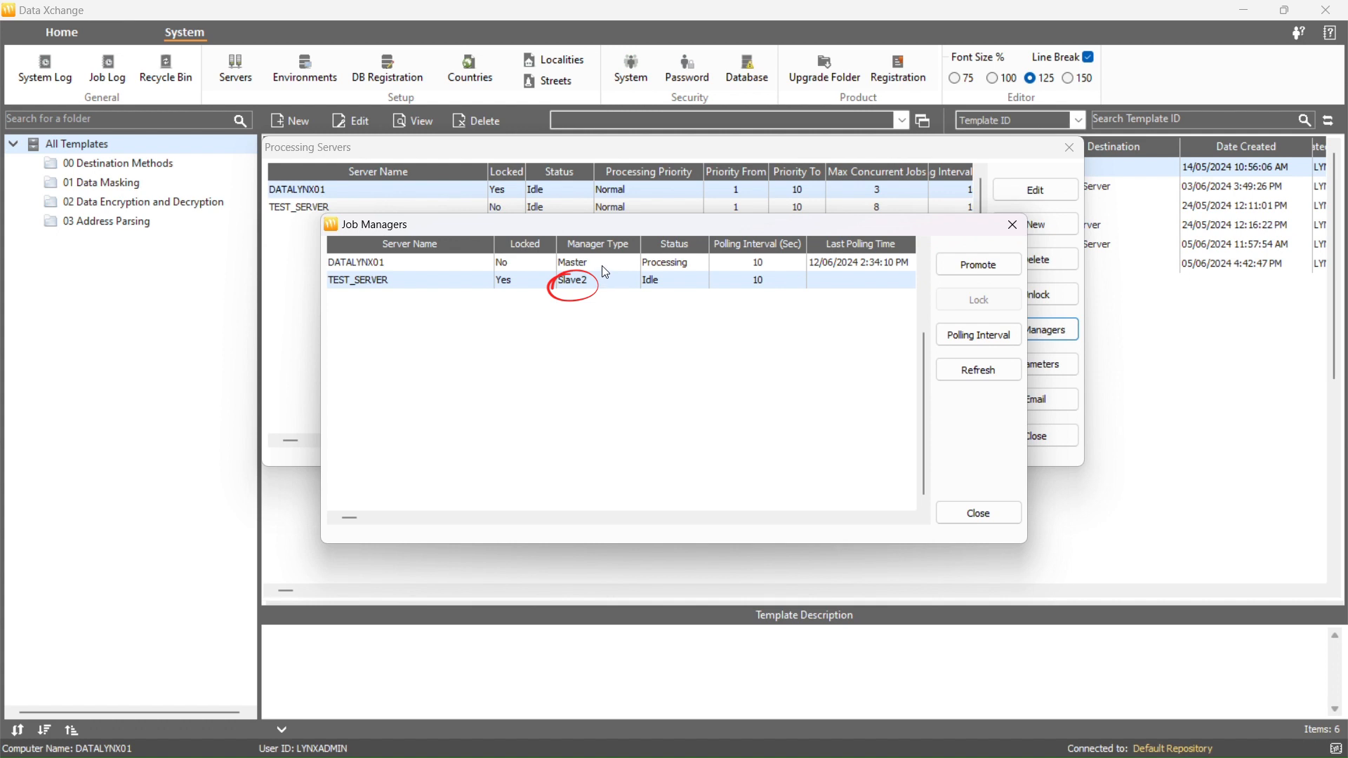
{"action": "left_click", "coordinate": [604, 264]}
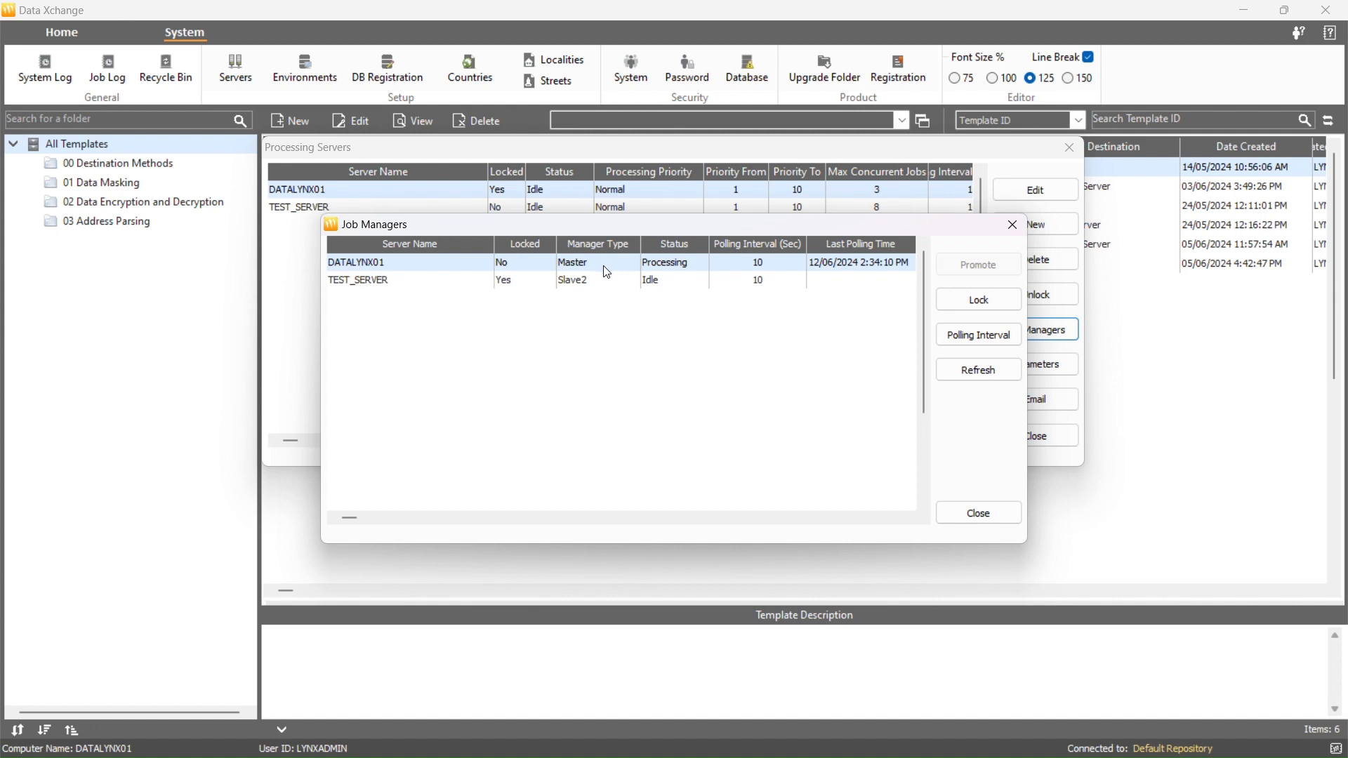
{"action": "left_click", "coordinate": [590, 280]}
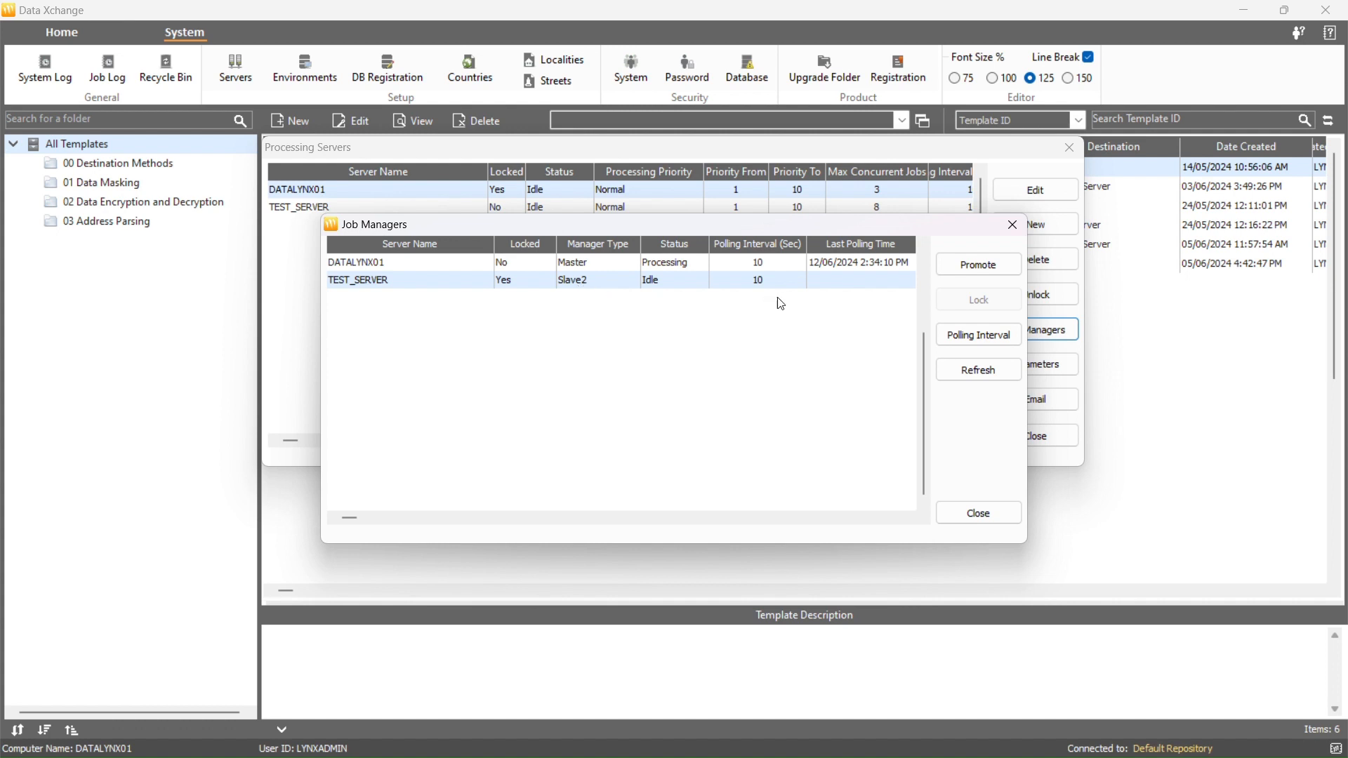
{"action": "left_click", "coordinate": [961, 271]}
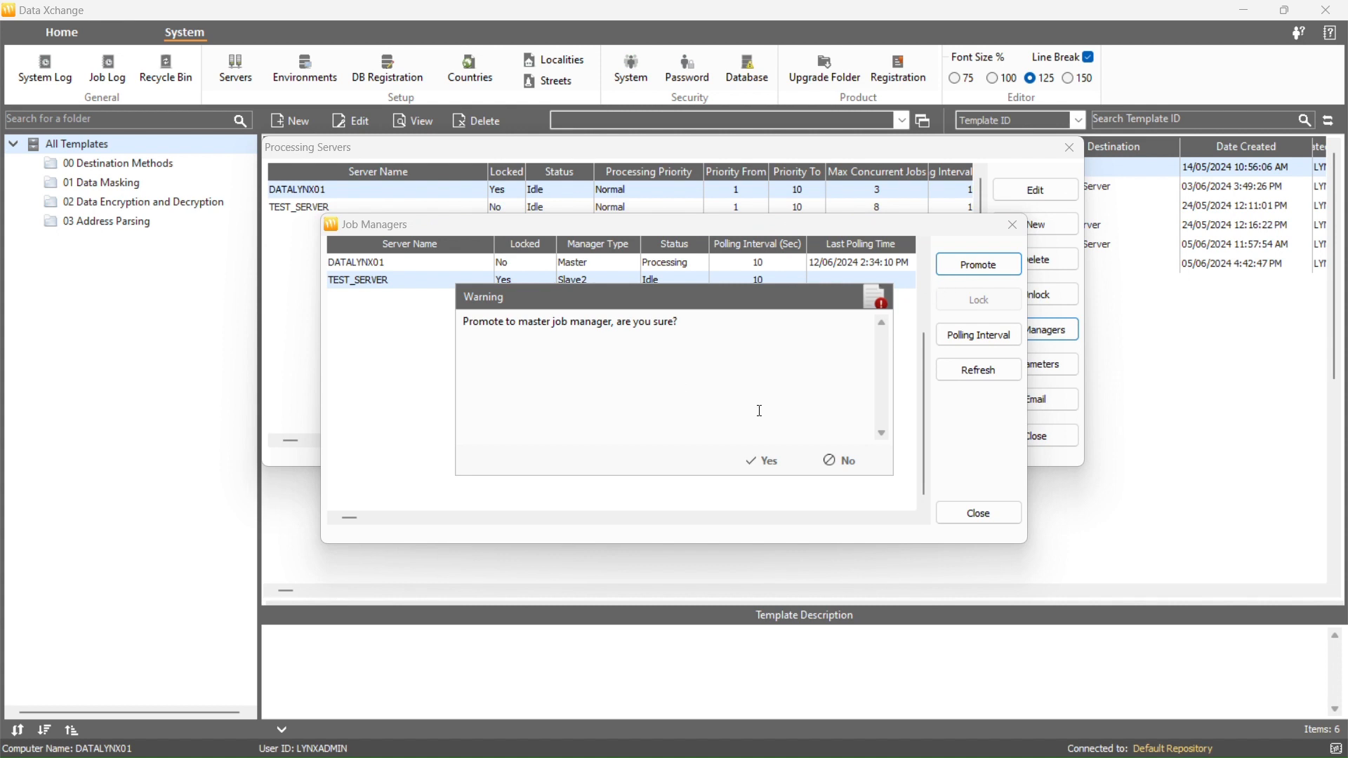
{"action": "left_click", "coordinate": [759, 461]}
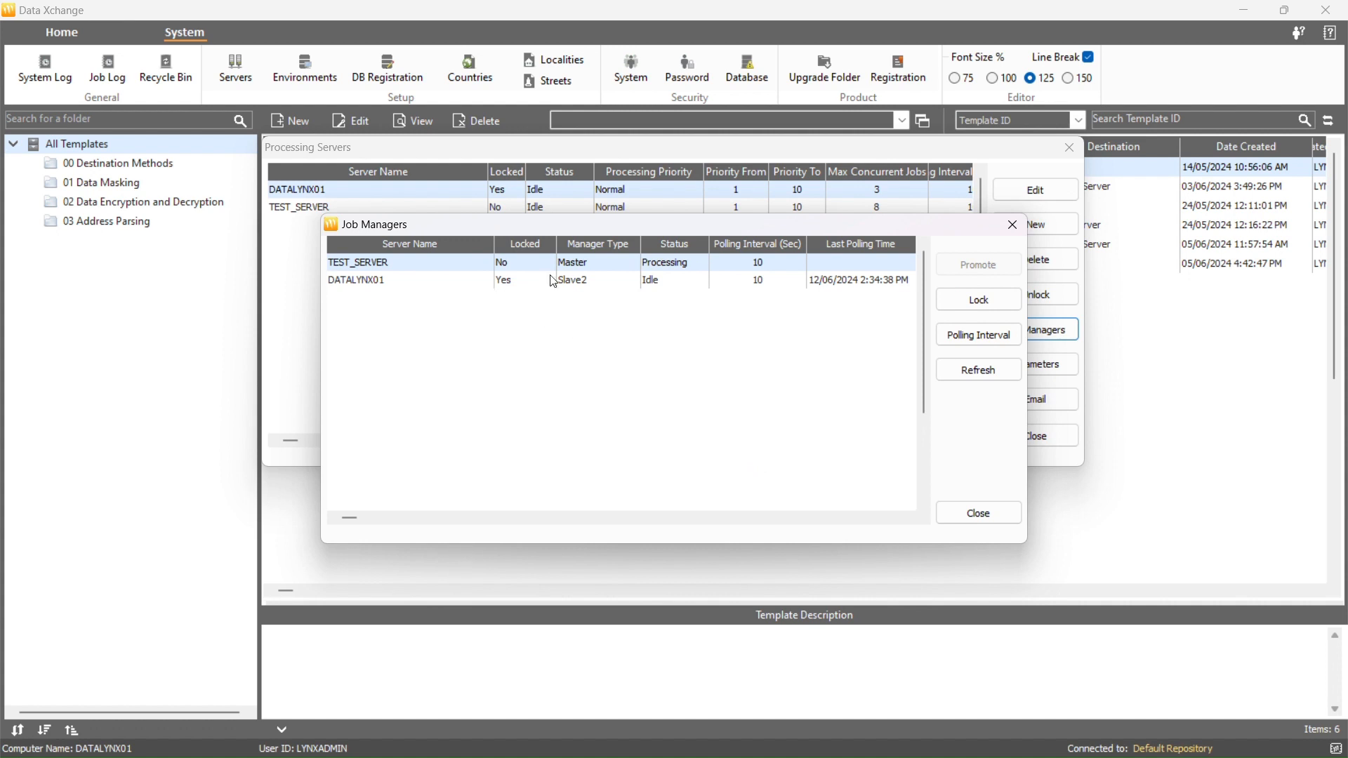
- Try to lock the master job manager, declining the warning
{"action": "left_click", "coordinate": [947, 309]}
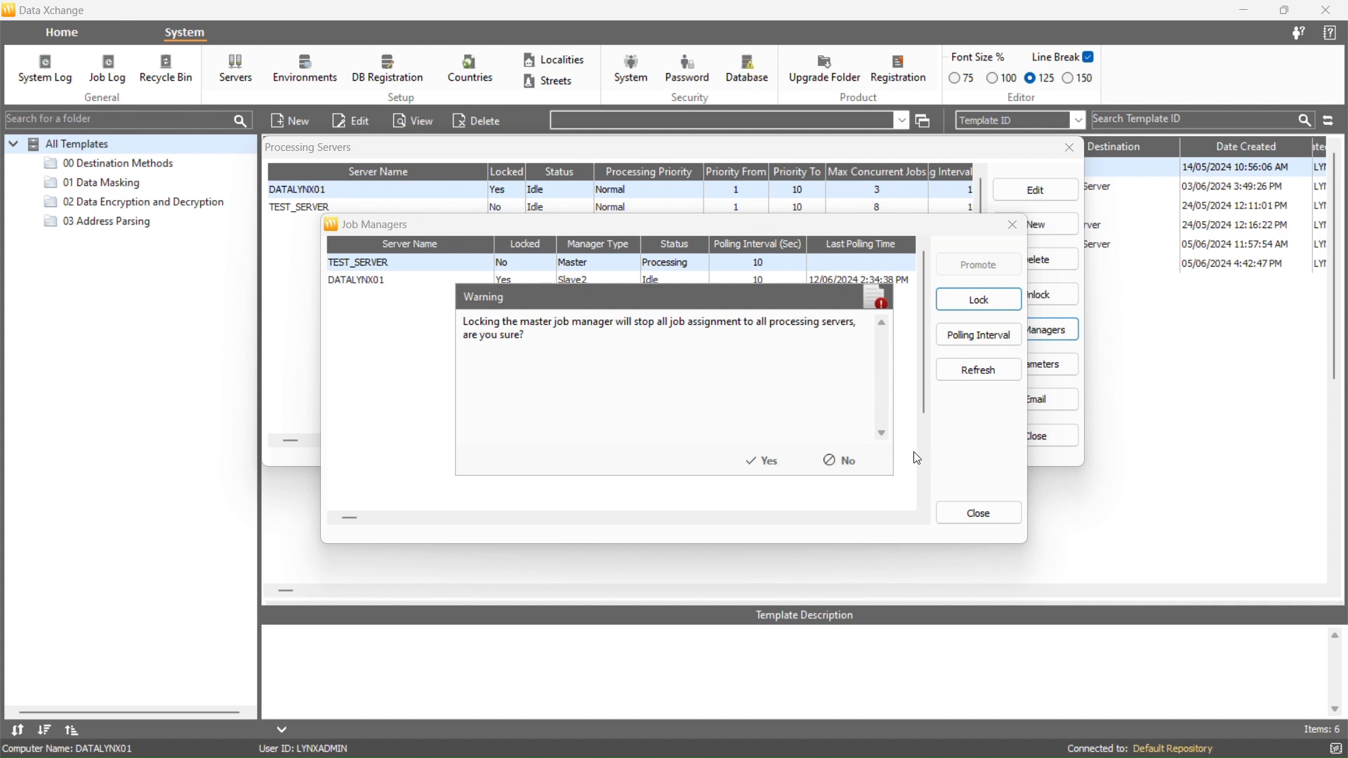
{"action": "left_click", "coordinate": [845, 461]}
- Confirm TEST_SERVER's job manager polling interval of 10 seconds, refresh the job manager list and close it
{"action": "left_click", "coordinate": [958, 344]}
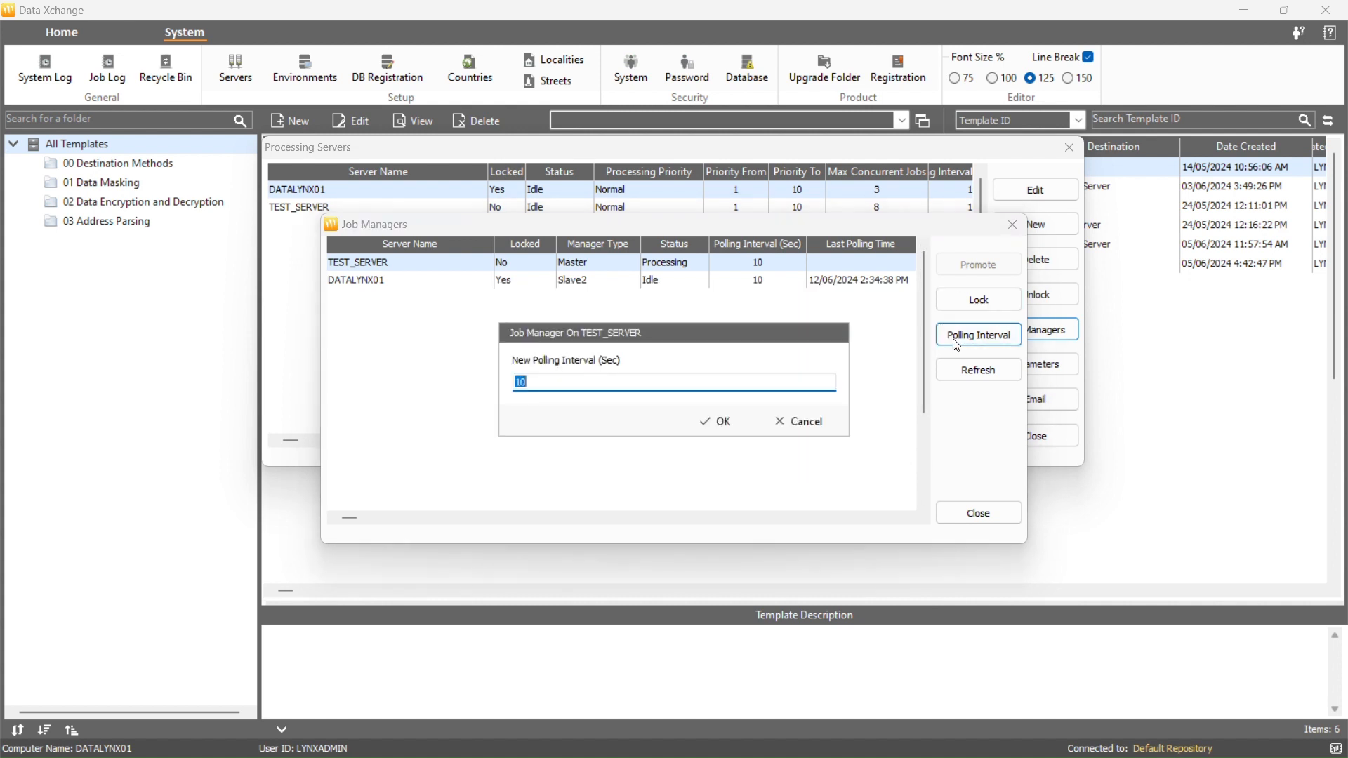
{"action": "left_click", "coordinate": [747, 389]}
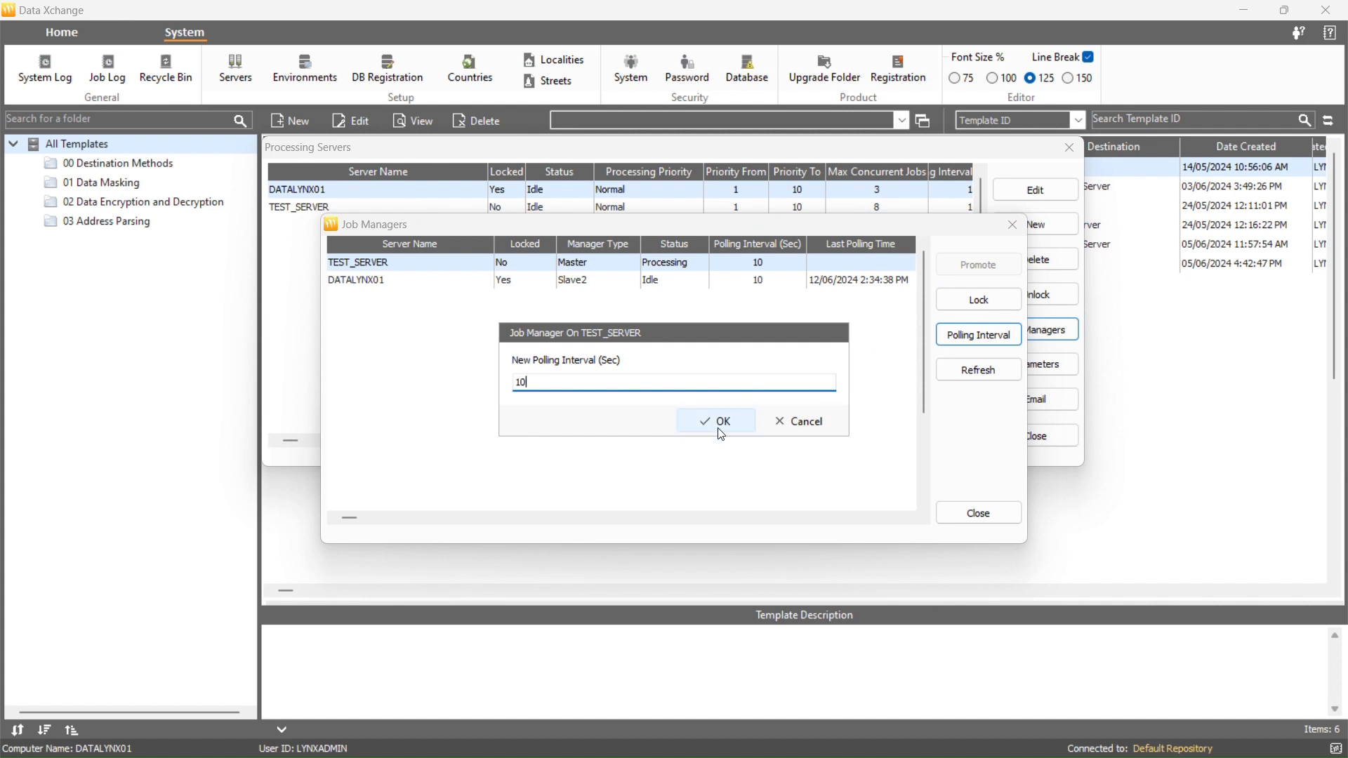
{"action": "left_click", "coordinate": [770, 432]}
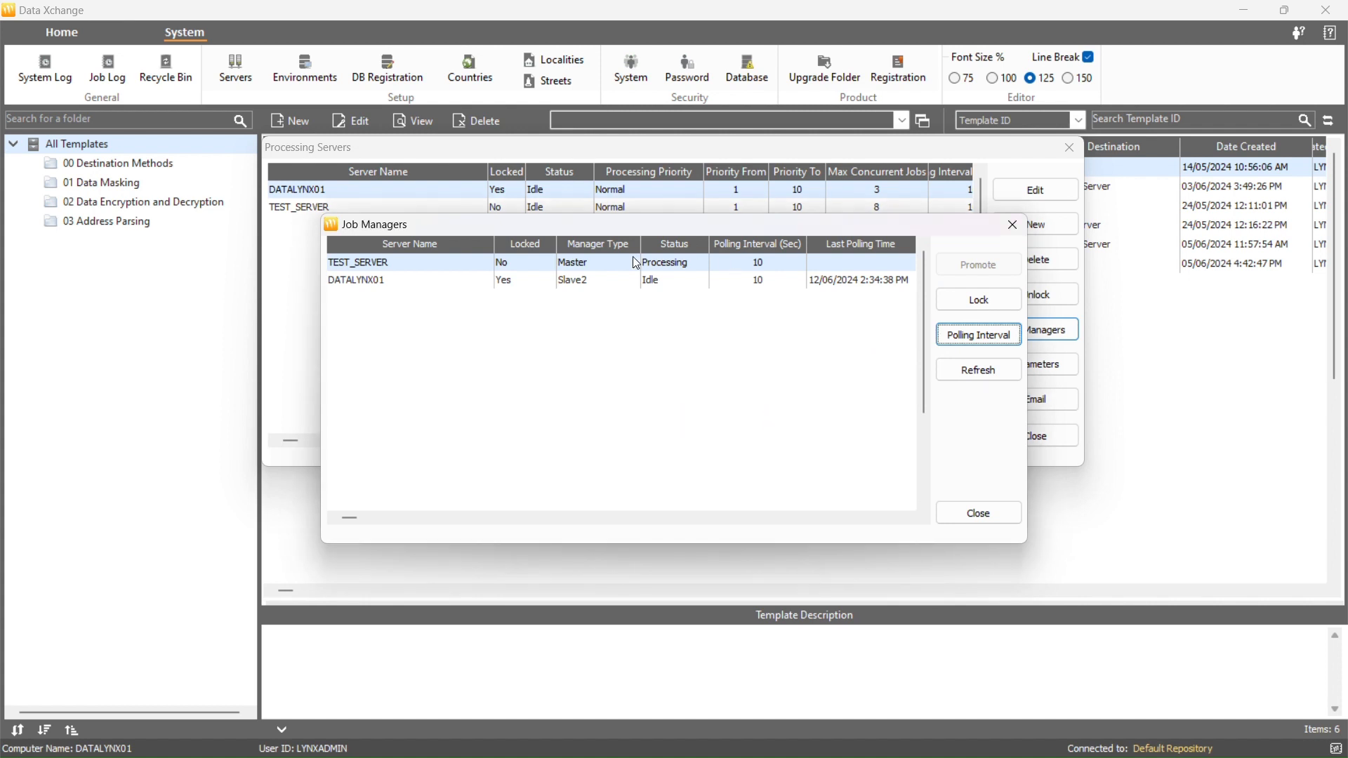
{"action": "left_click", "coordinate": [951, 382]}
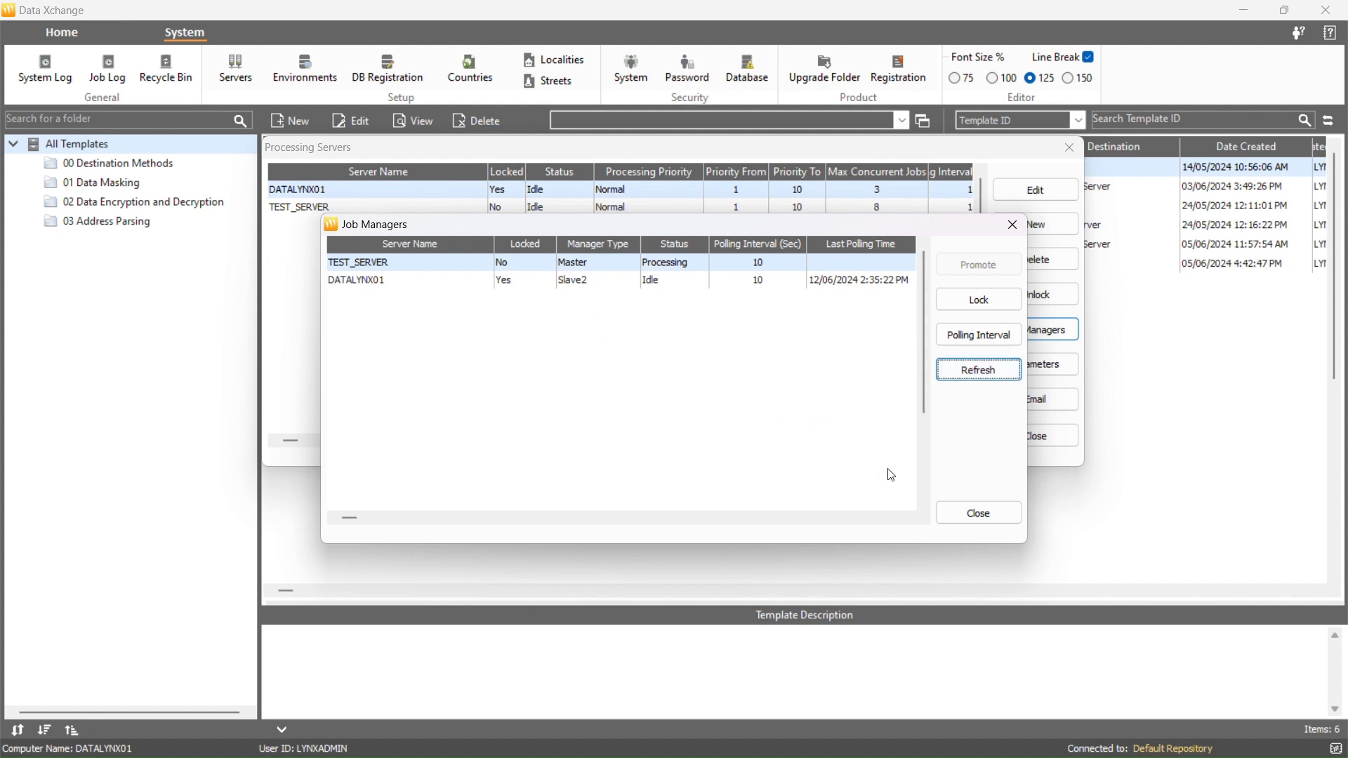
{"action": "left_click", "coordinate": [941, 507]}
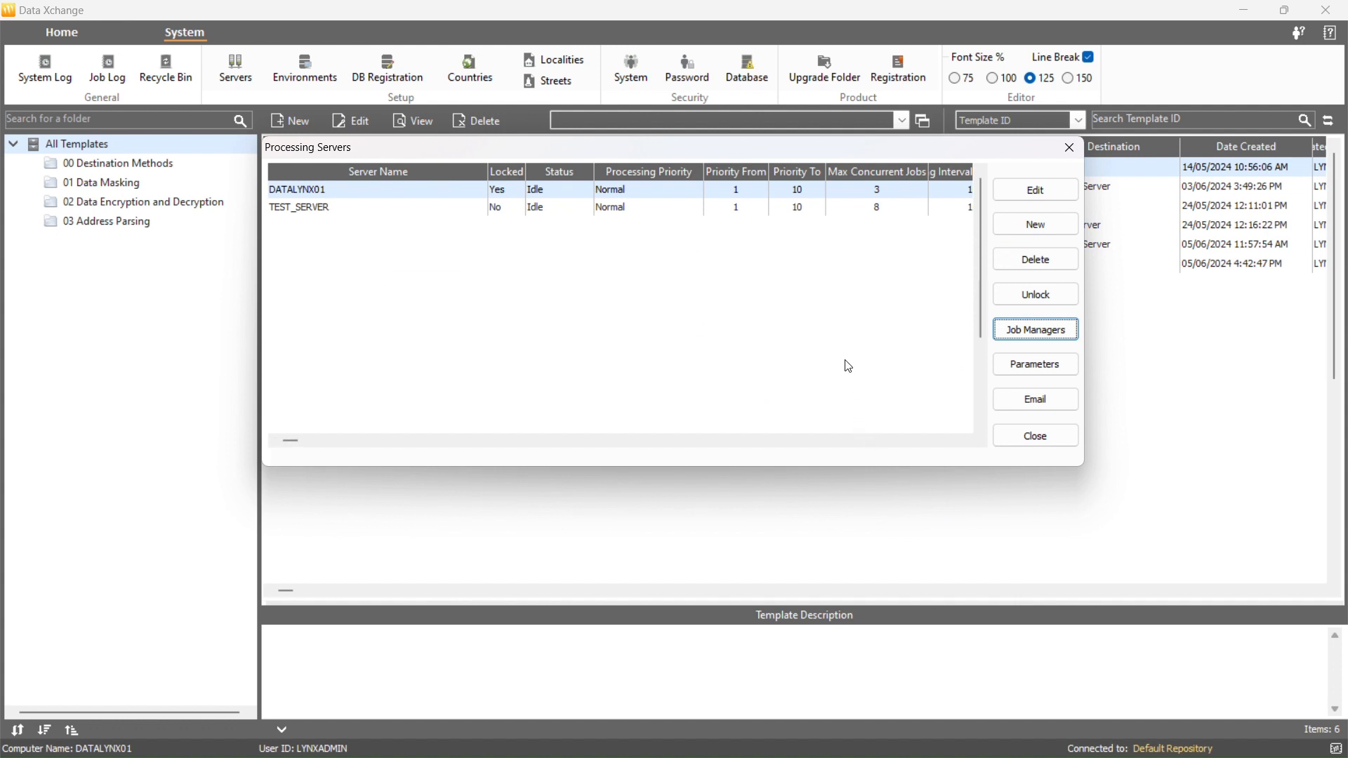
- Select TEST_SERVER and review the options of each global processing parameter, cancelling the dialog
{"action": "key", "text": "Tab"}
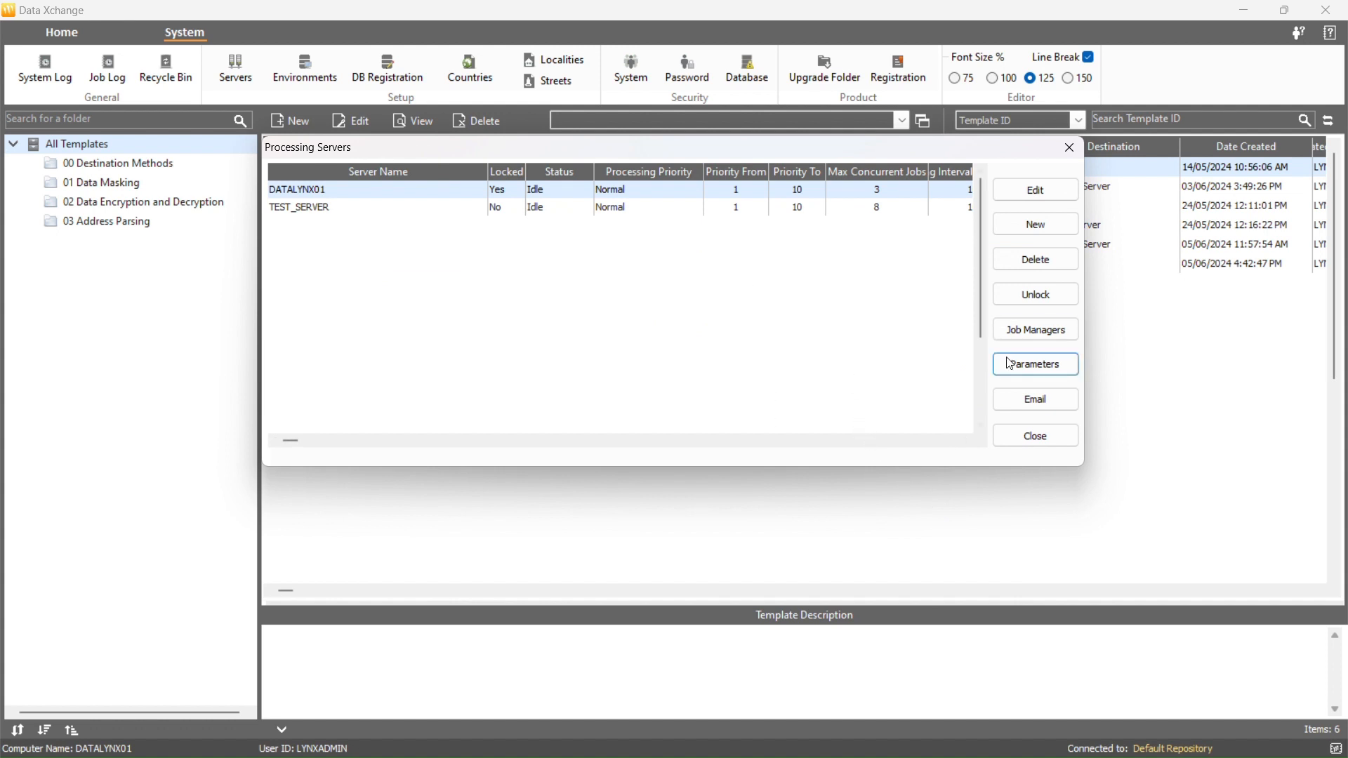
{"action": "left_click", "coordinate": [852, 210]}
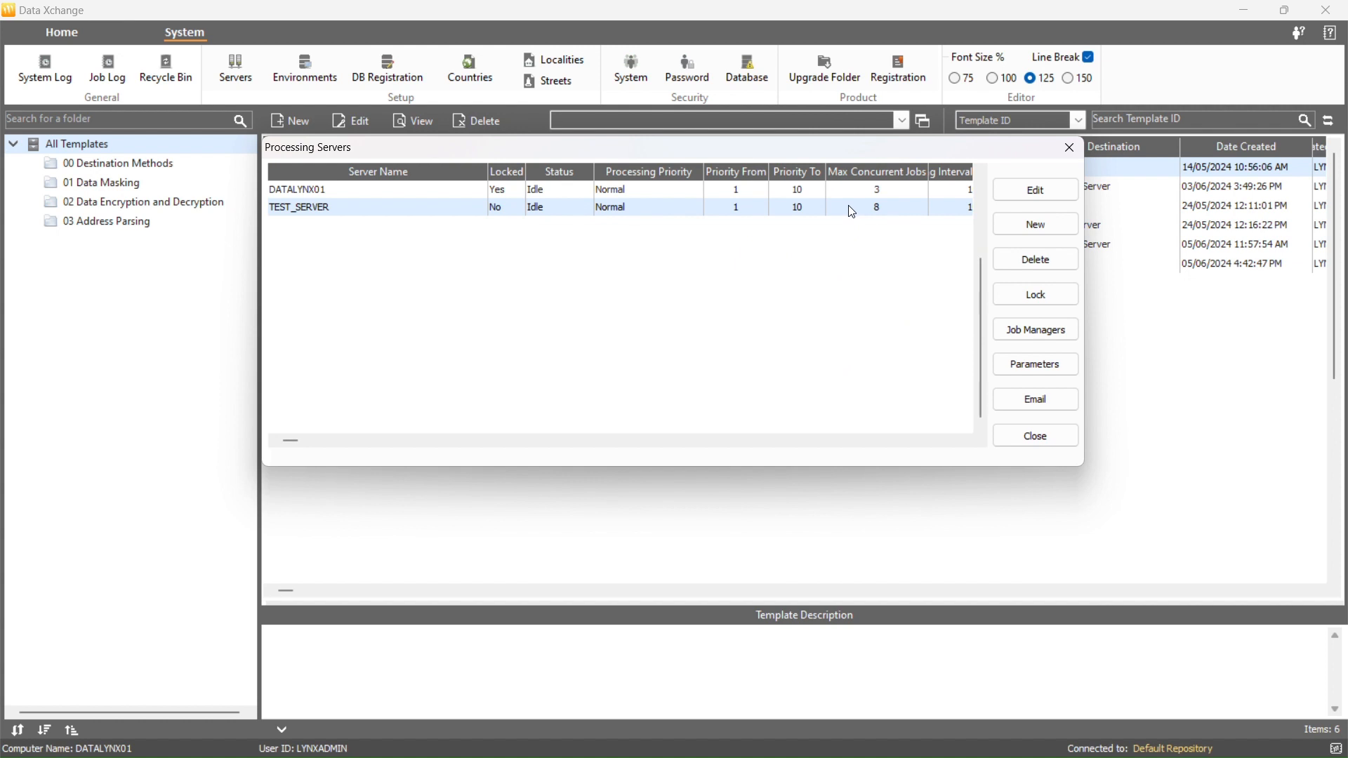
{"action": "left_click", "coordinate": [1000, 371]}
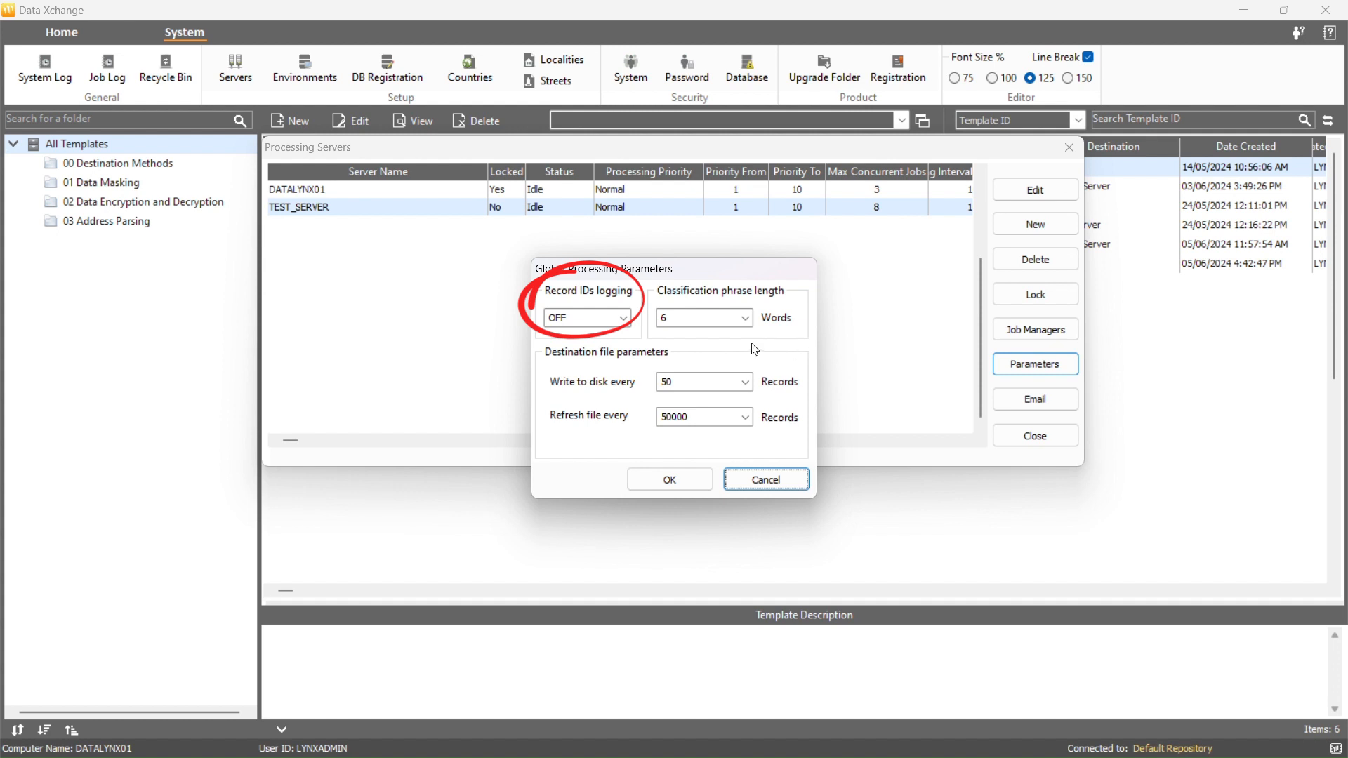
{"action": "left_click", "coordinate": [623, 320]}
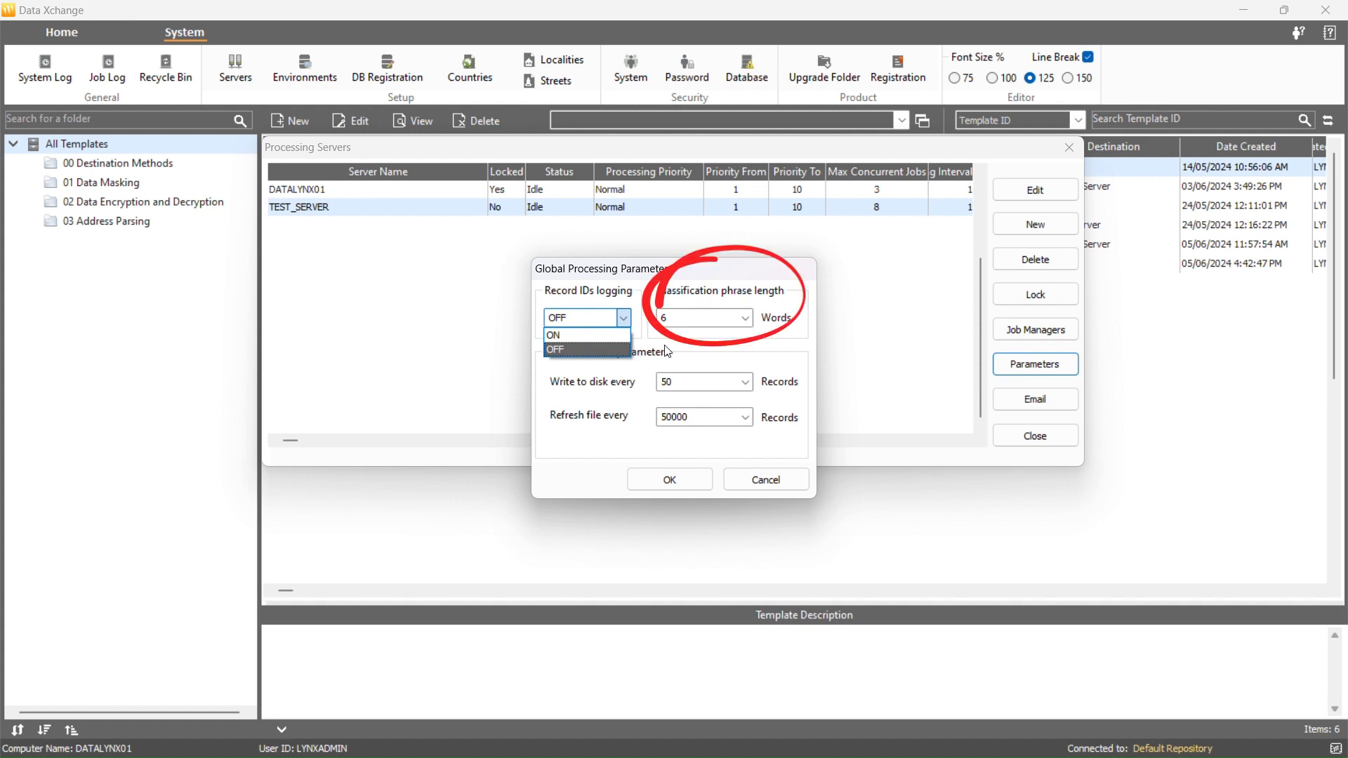
{"action": "left_click", "coordinate": [748, 344]}
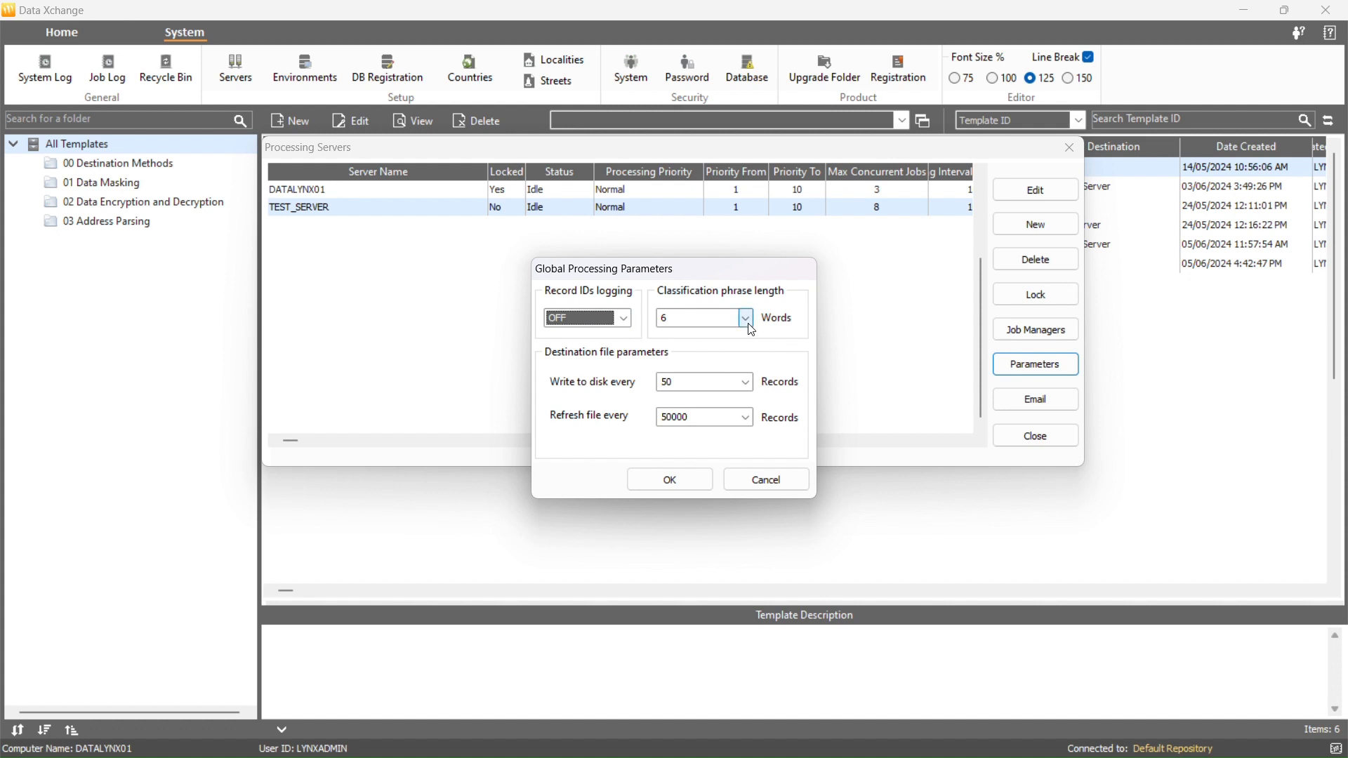
{"action": "left_click", "coordinate": [748, 322]}
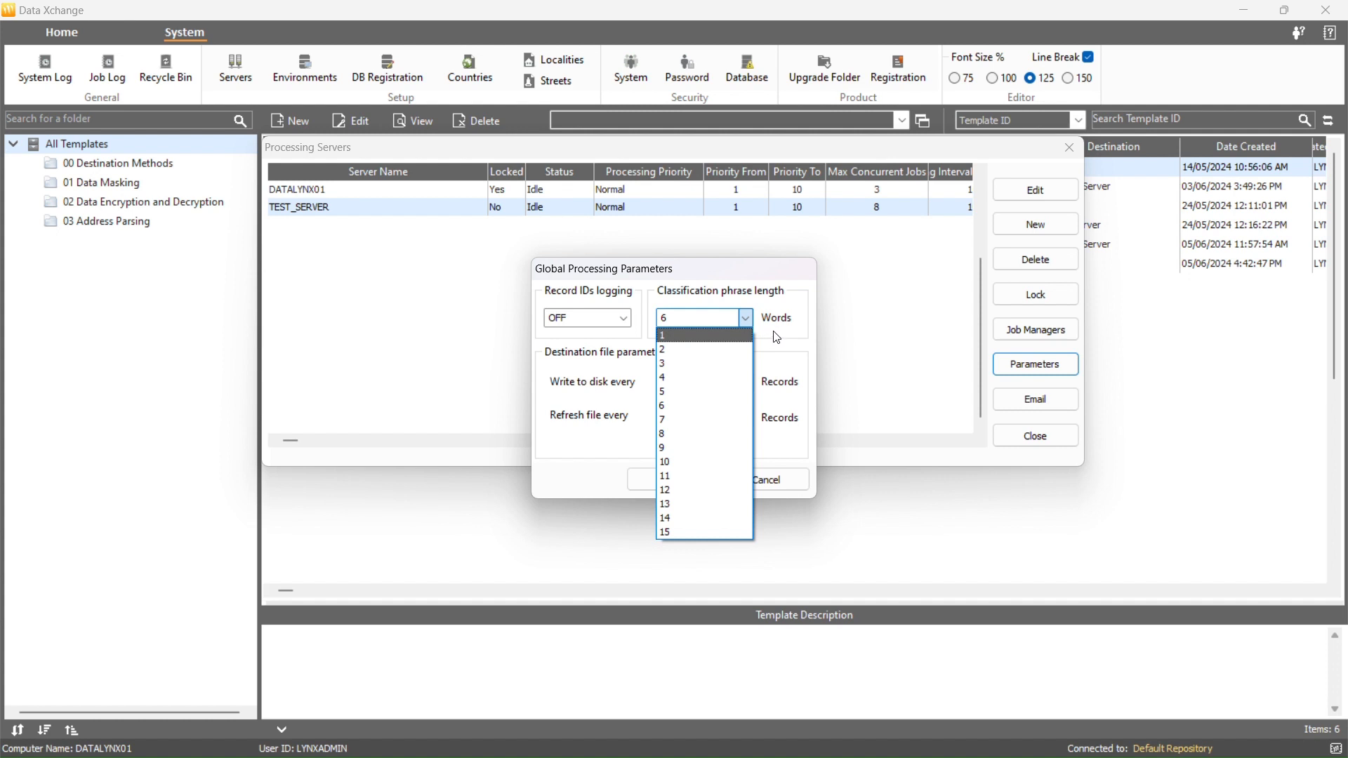
{"action": "left_click", "coordinate": [777, 337]}
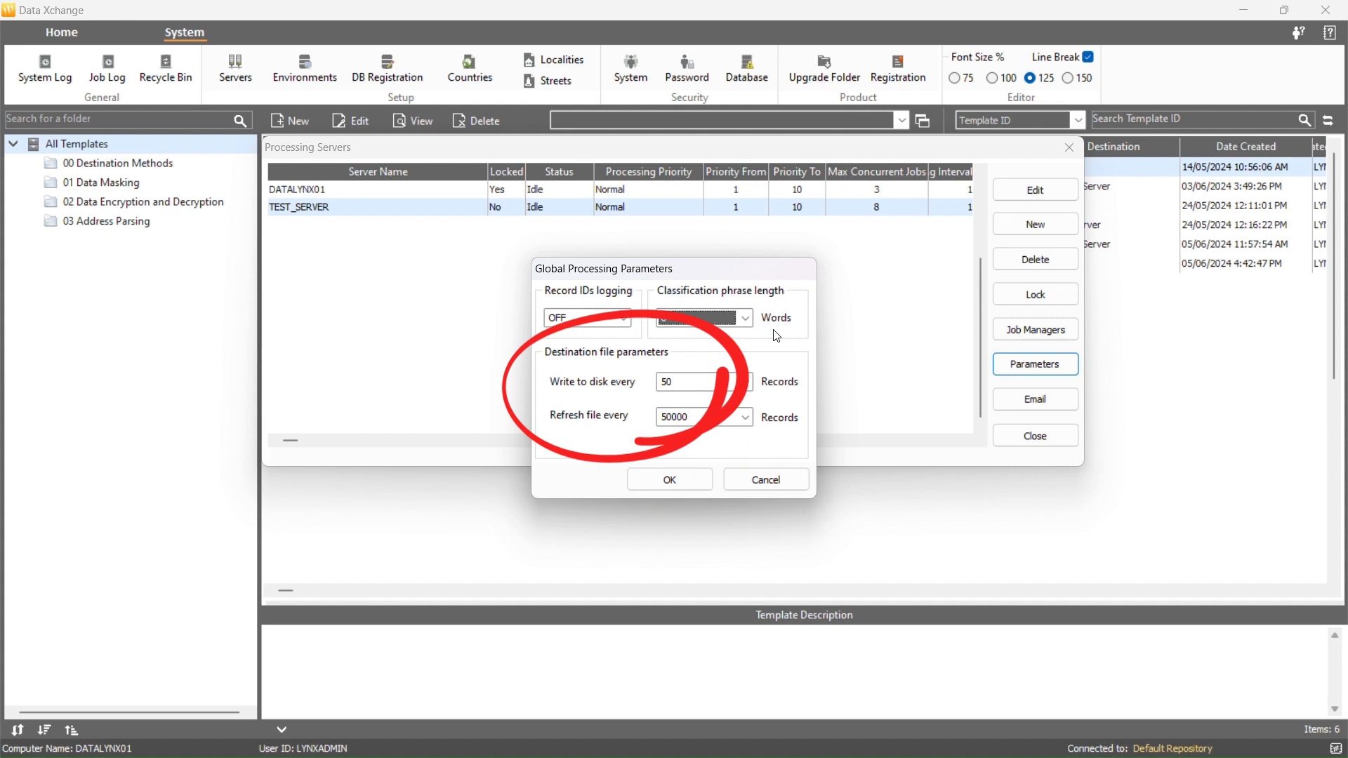
{"action": "left_click", "coordinate": [746, 382]}
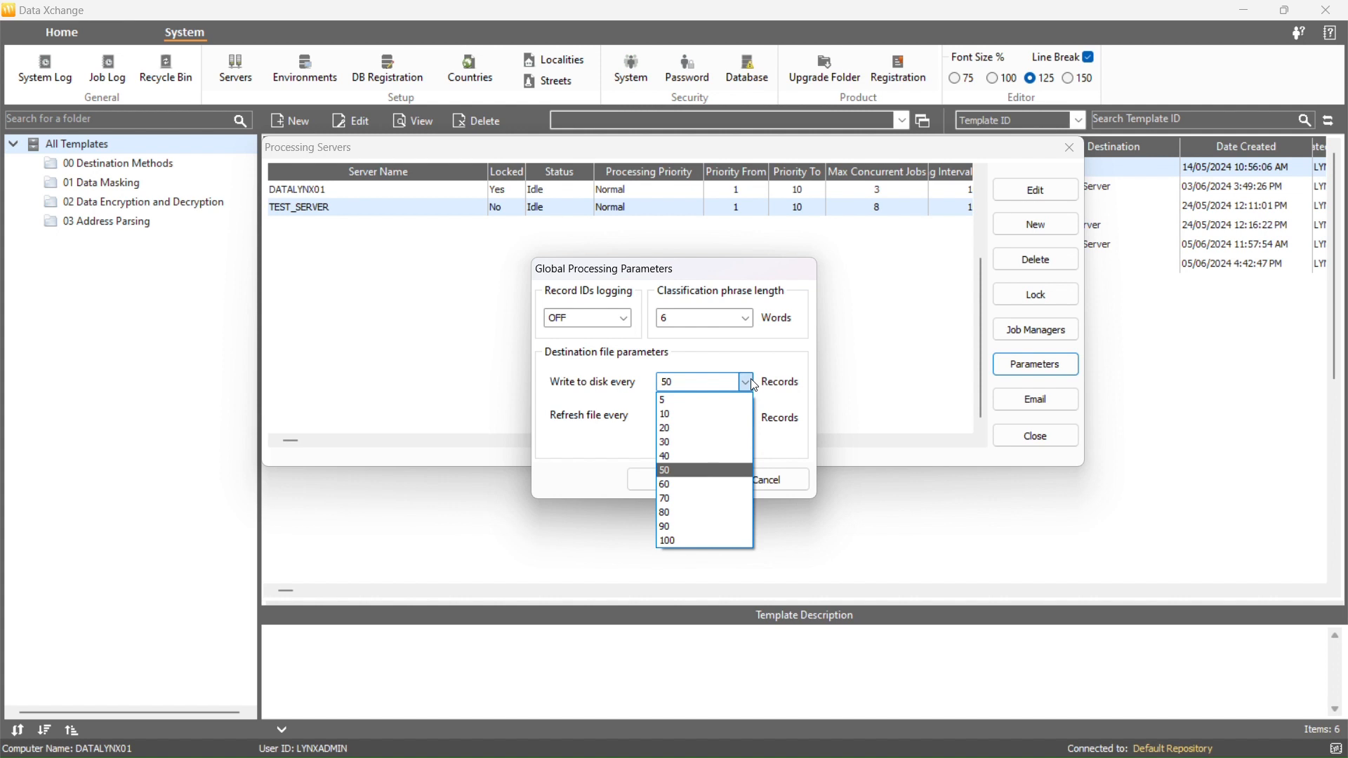
{"action": "left_click", "coordinate": [746, 382]}
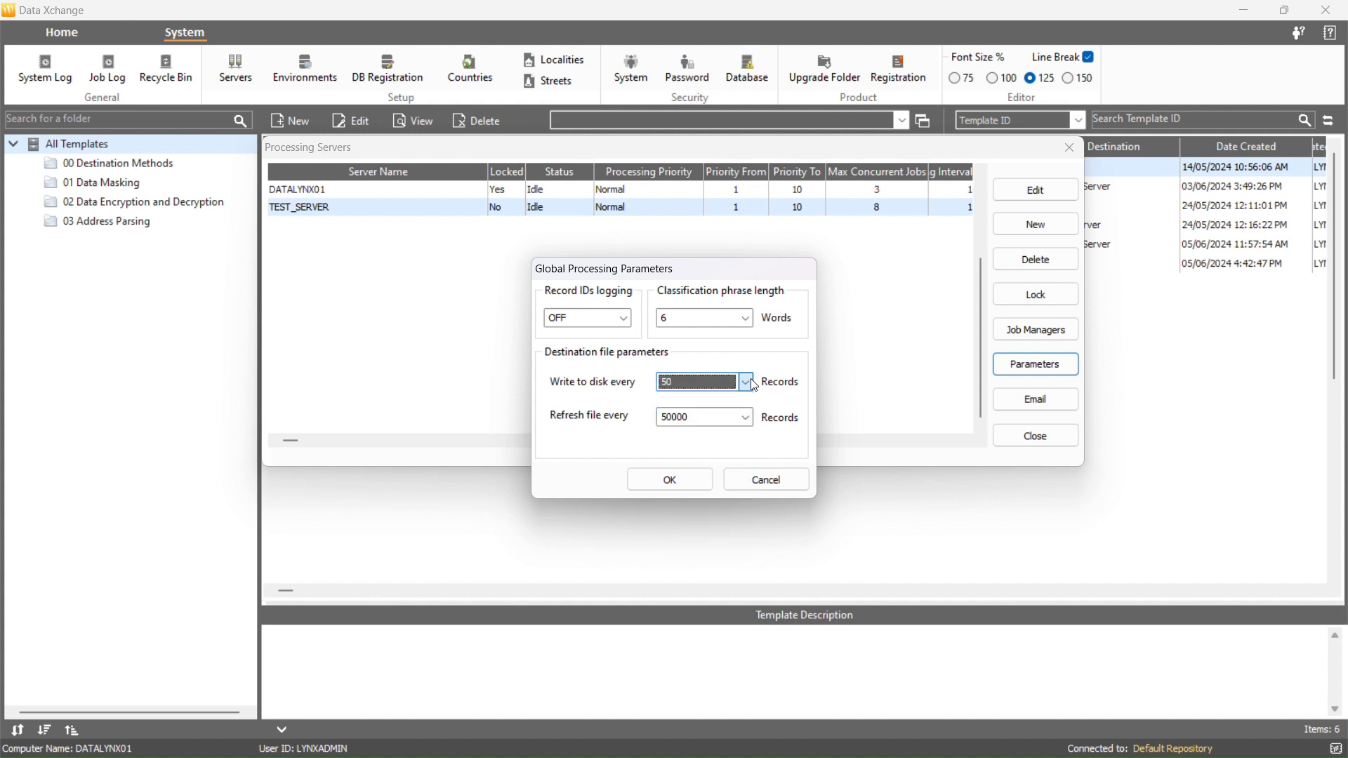
{"action": "left_click", "coordinate": [746, 418]}
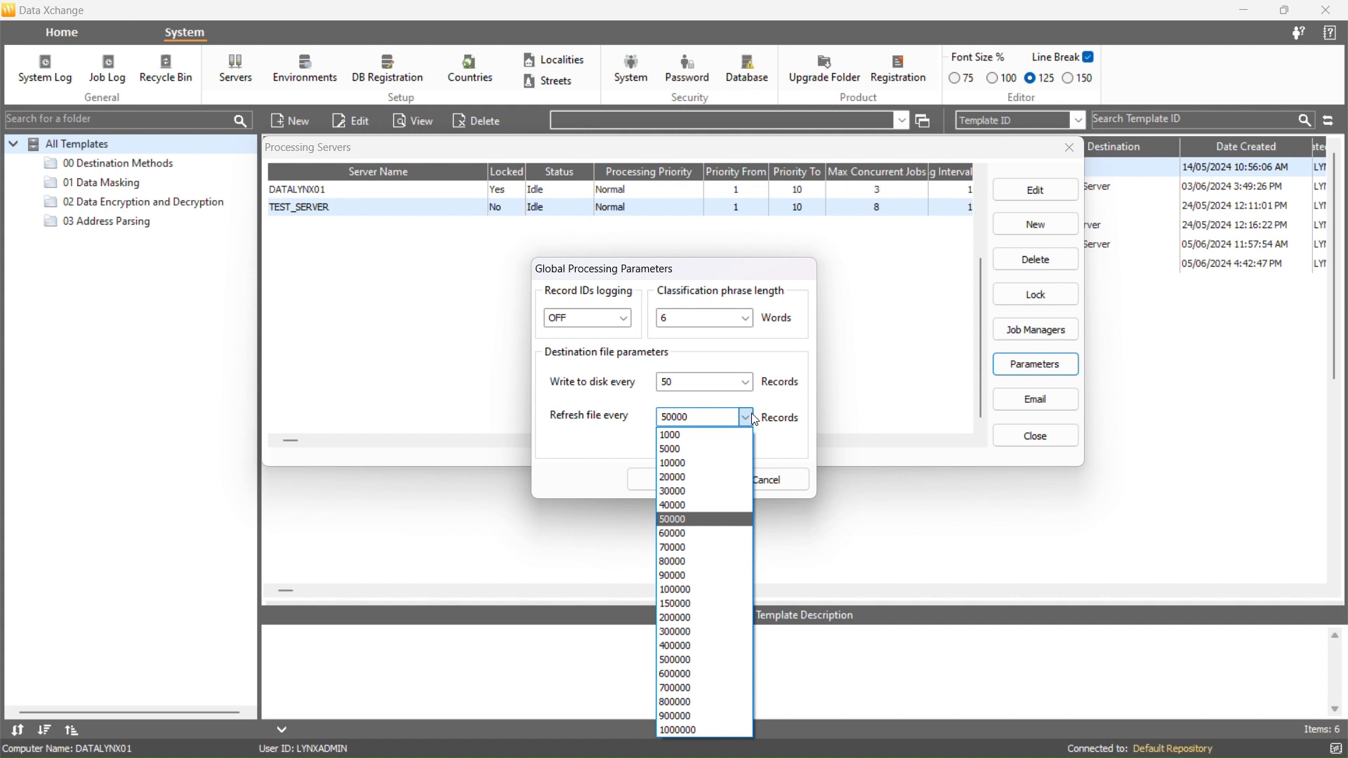
{"action": "left_click", "coordinate": [767, 413]}
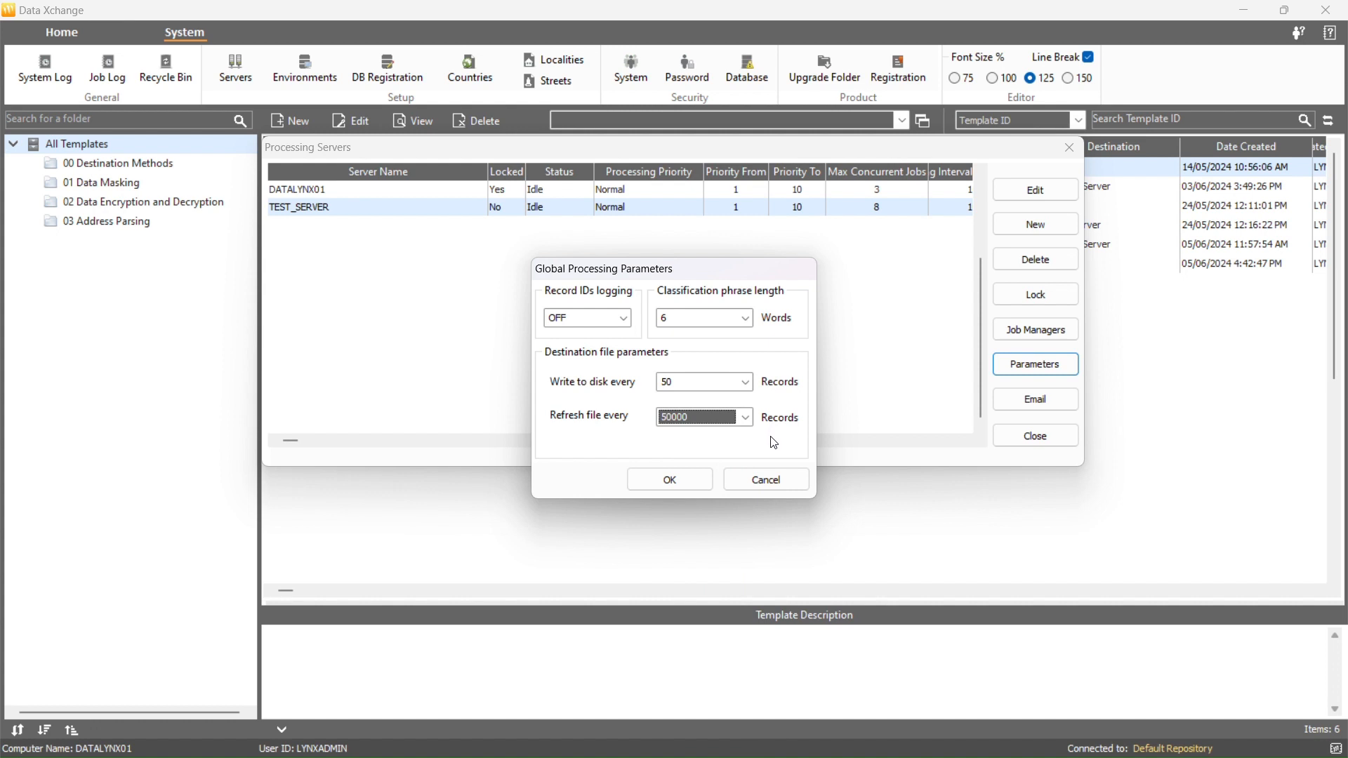
{"action": "left_click", "coordinate": [772, 472]}
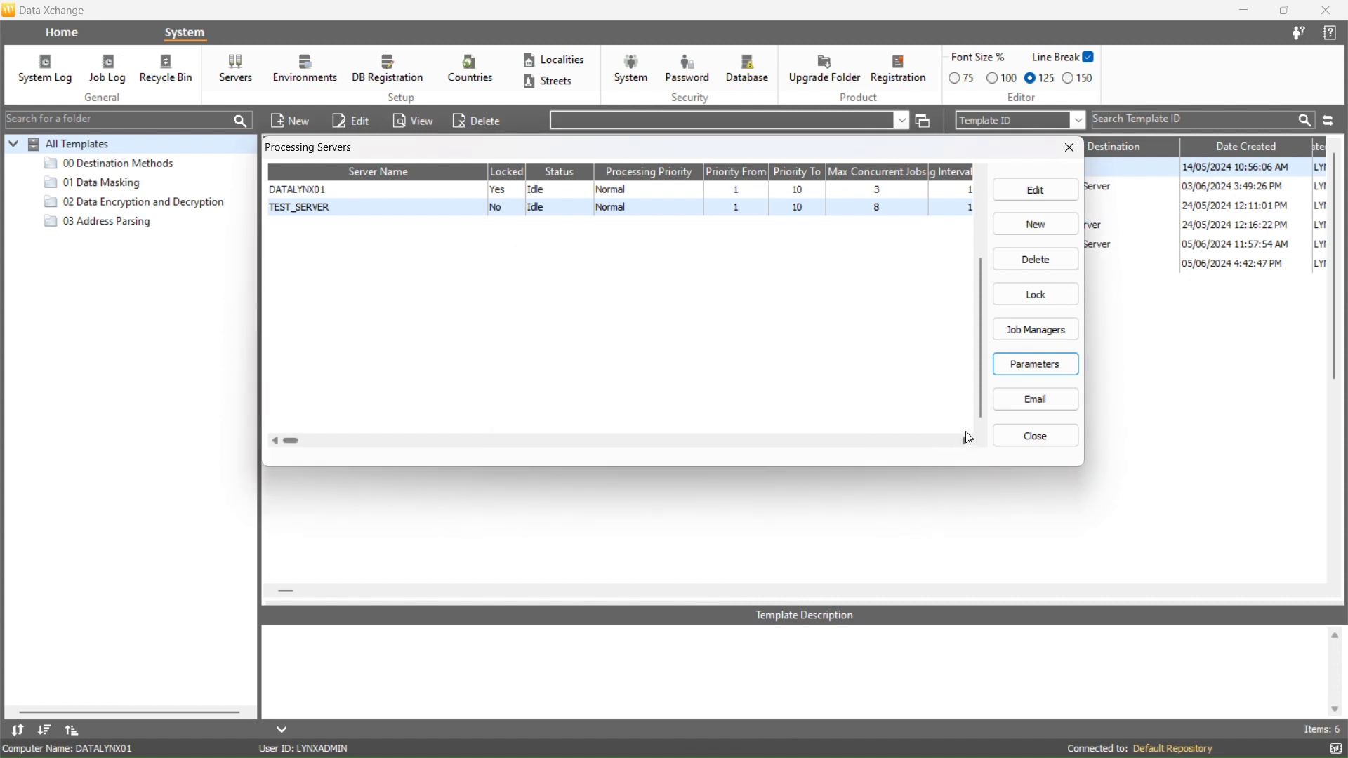
- Open TEST_SERVER's email configuration, review the port, SSL and TLS options, and close it
{"action": "left_click", "coordinate": [1001, 408]}
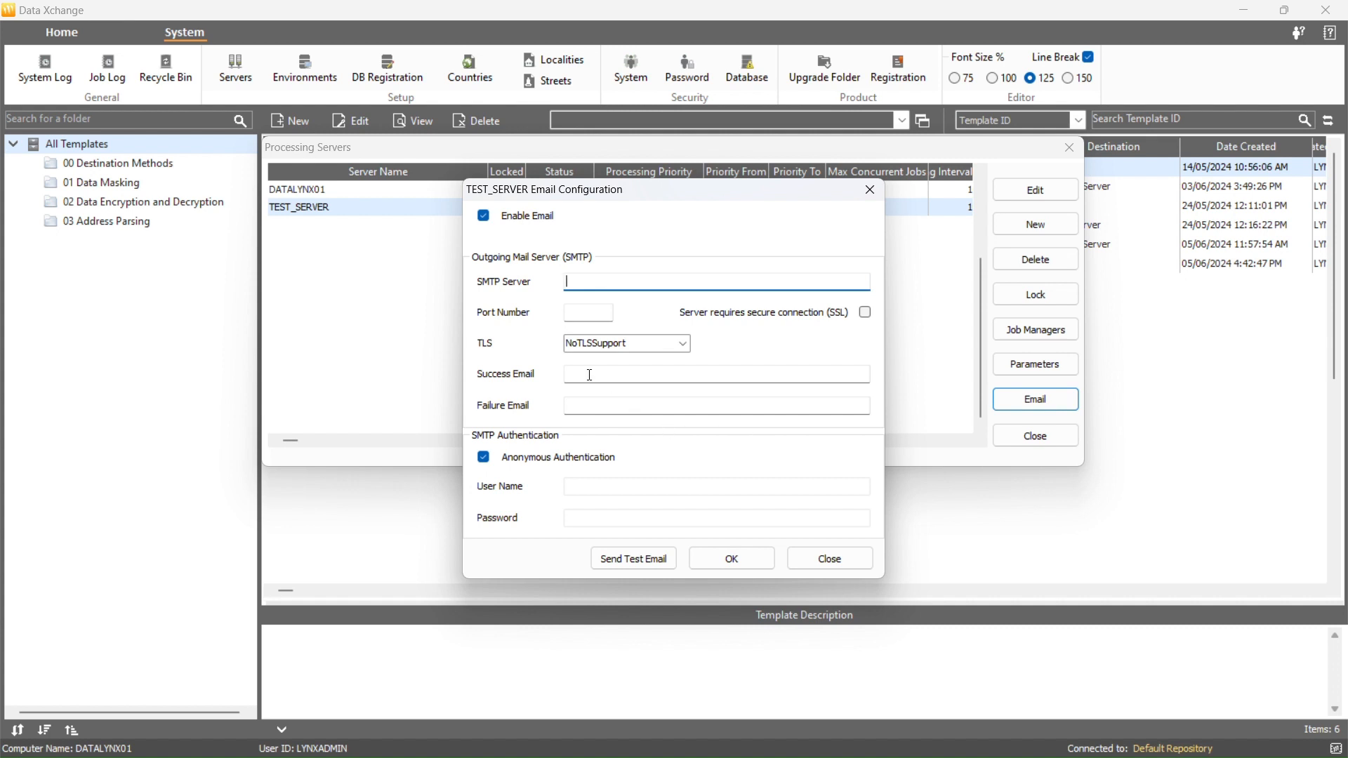
{"action": "left_click", "coordinate": [578, 312]}
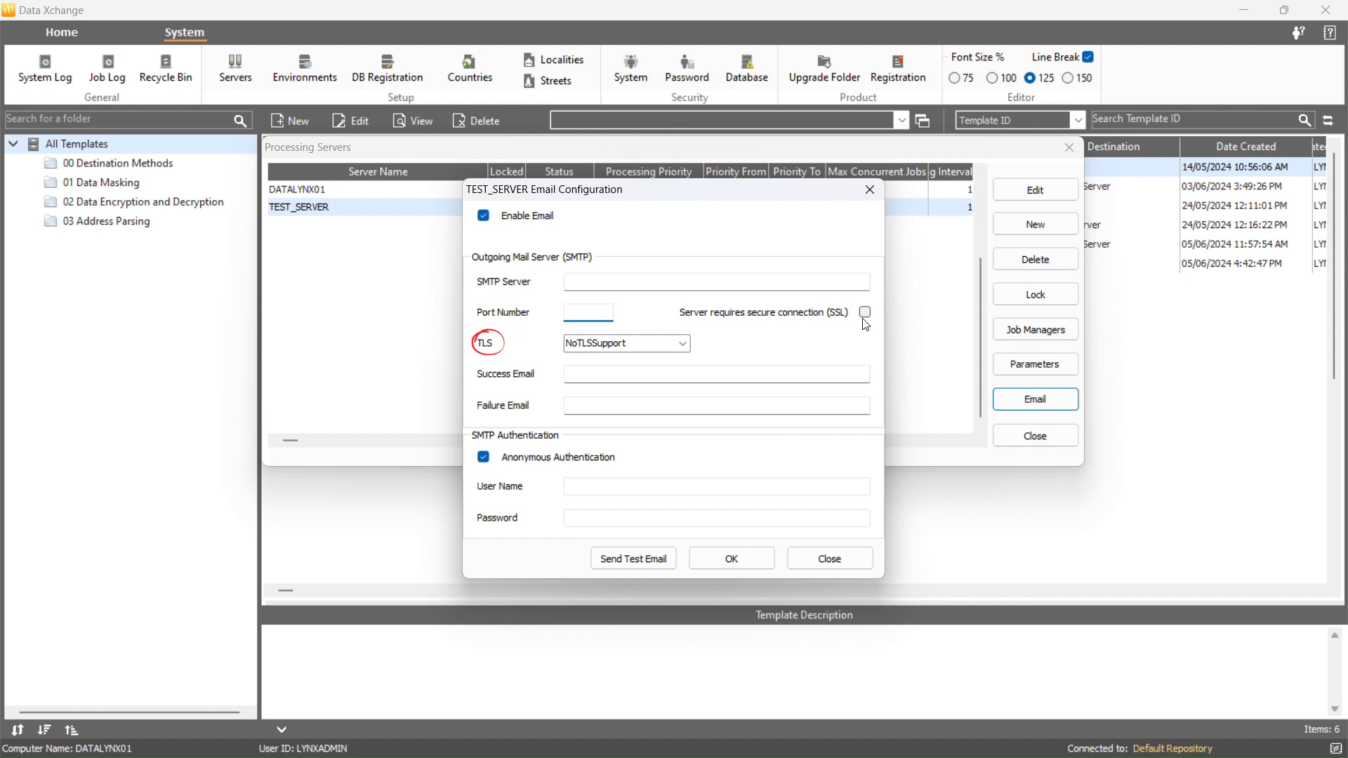
{"action": "left_click", "coordinate": [684, 344]}
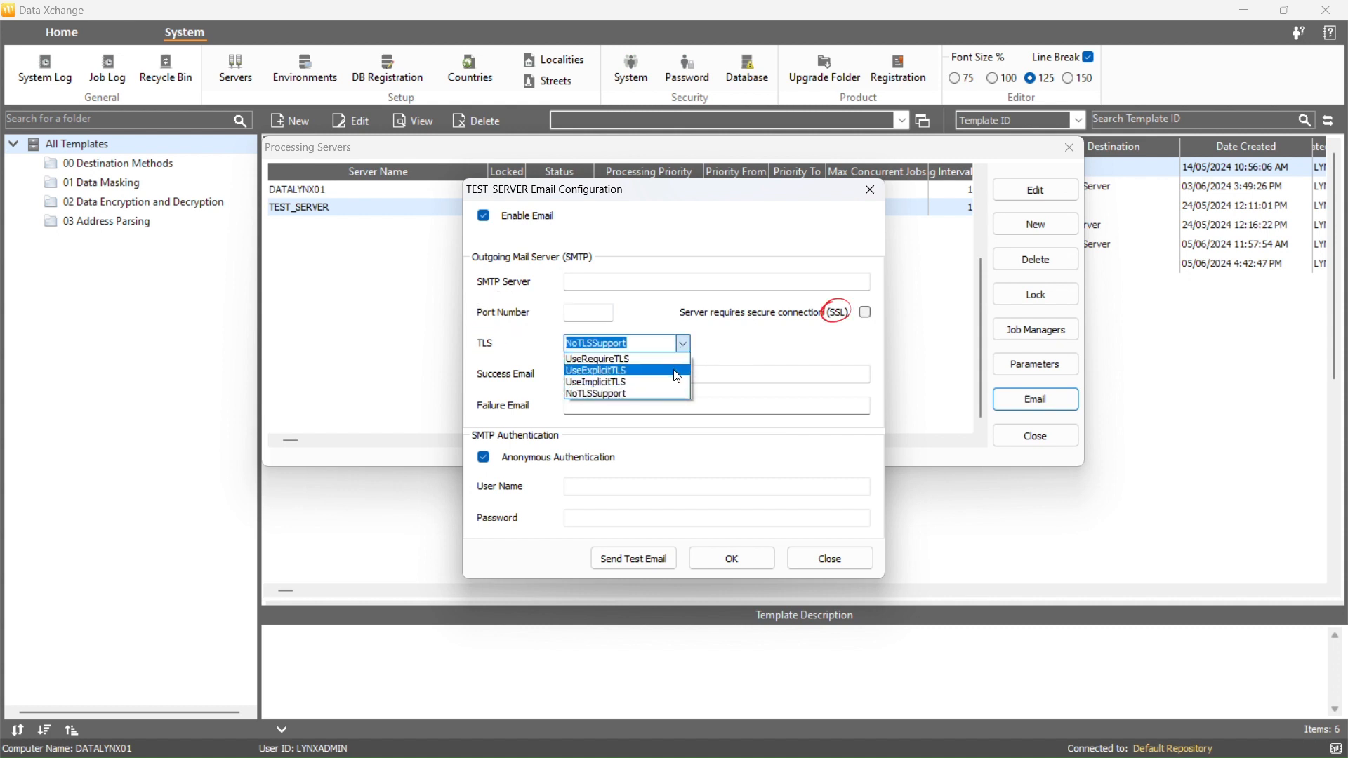
{"action": "left_click", "coordinate": [728, 356]}
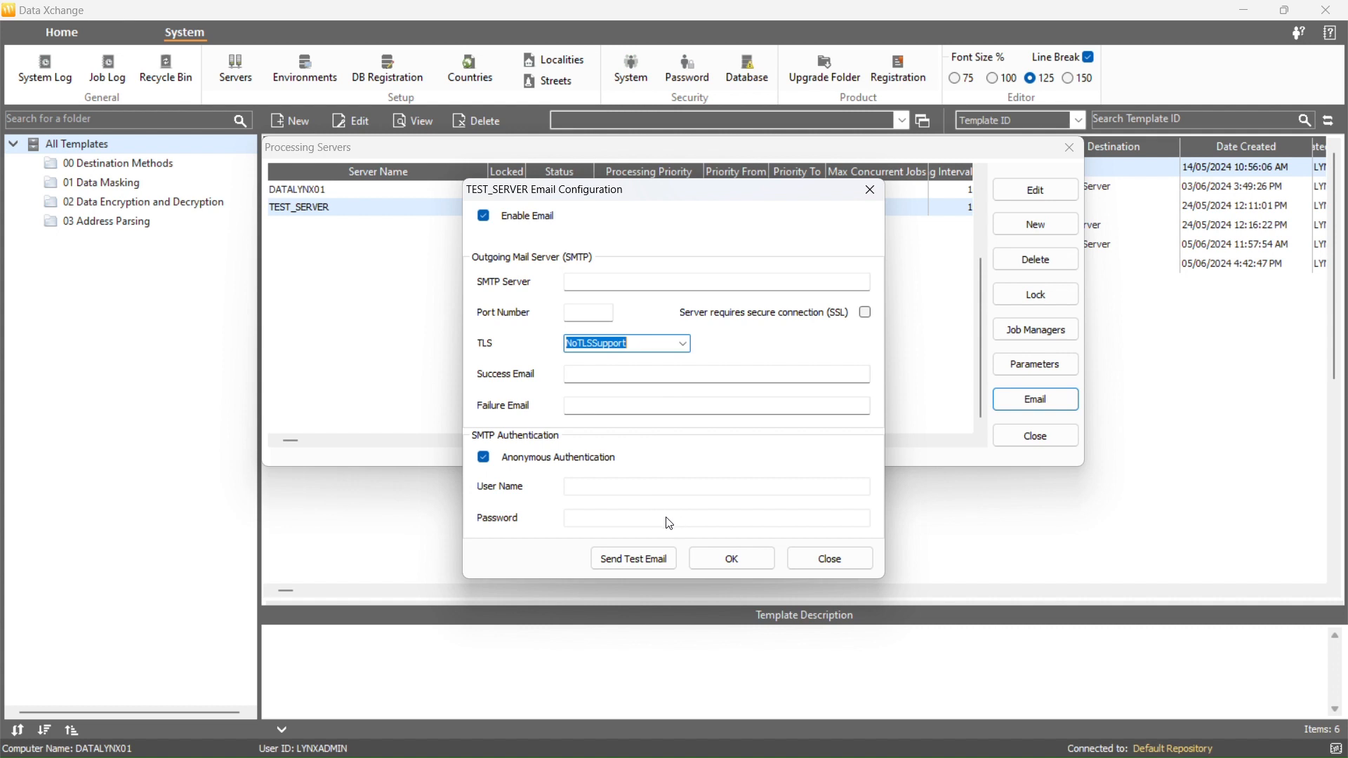
{"action": "left_click", "coordinate": [657, 562]}
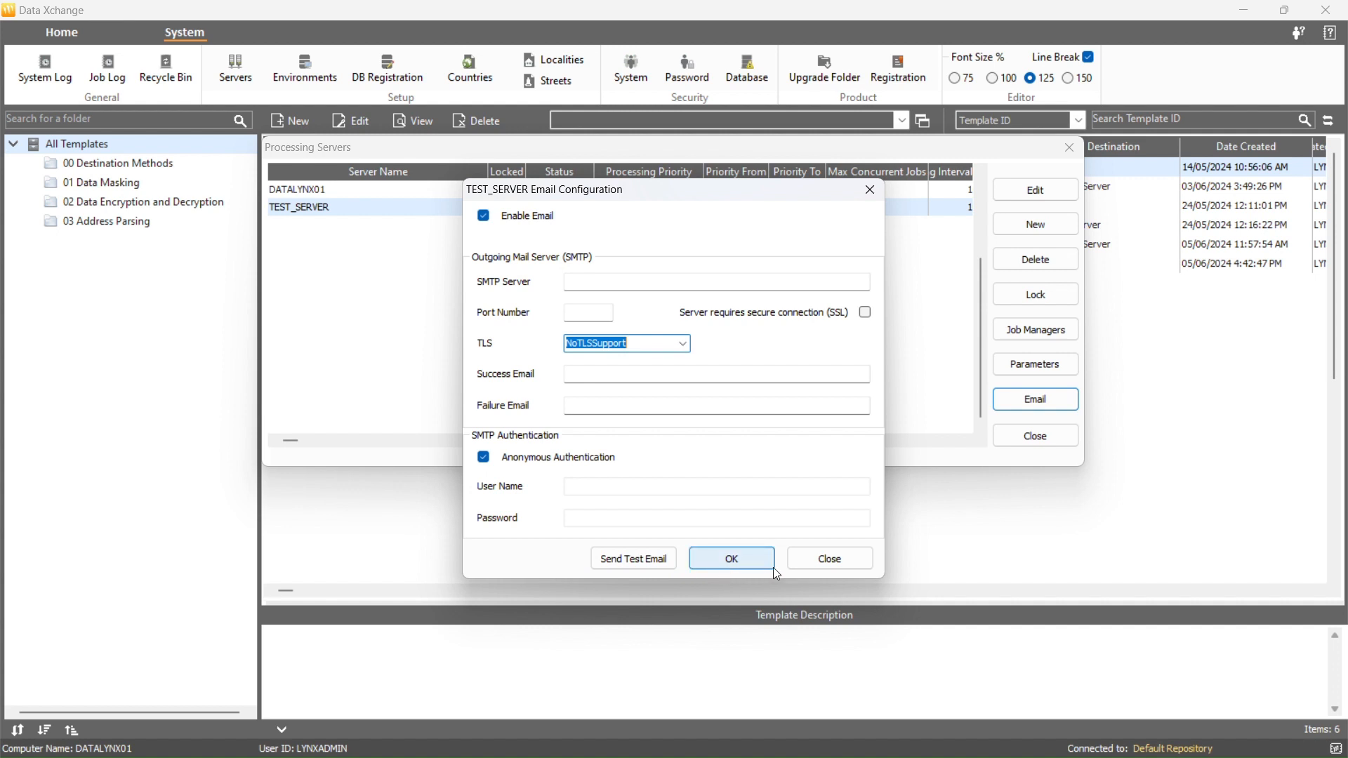
{"action": "left_click", "coordinate": [812, 562]}
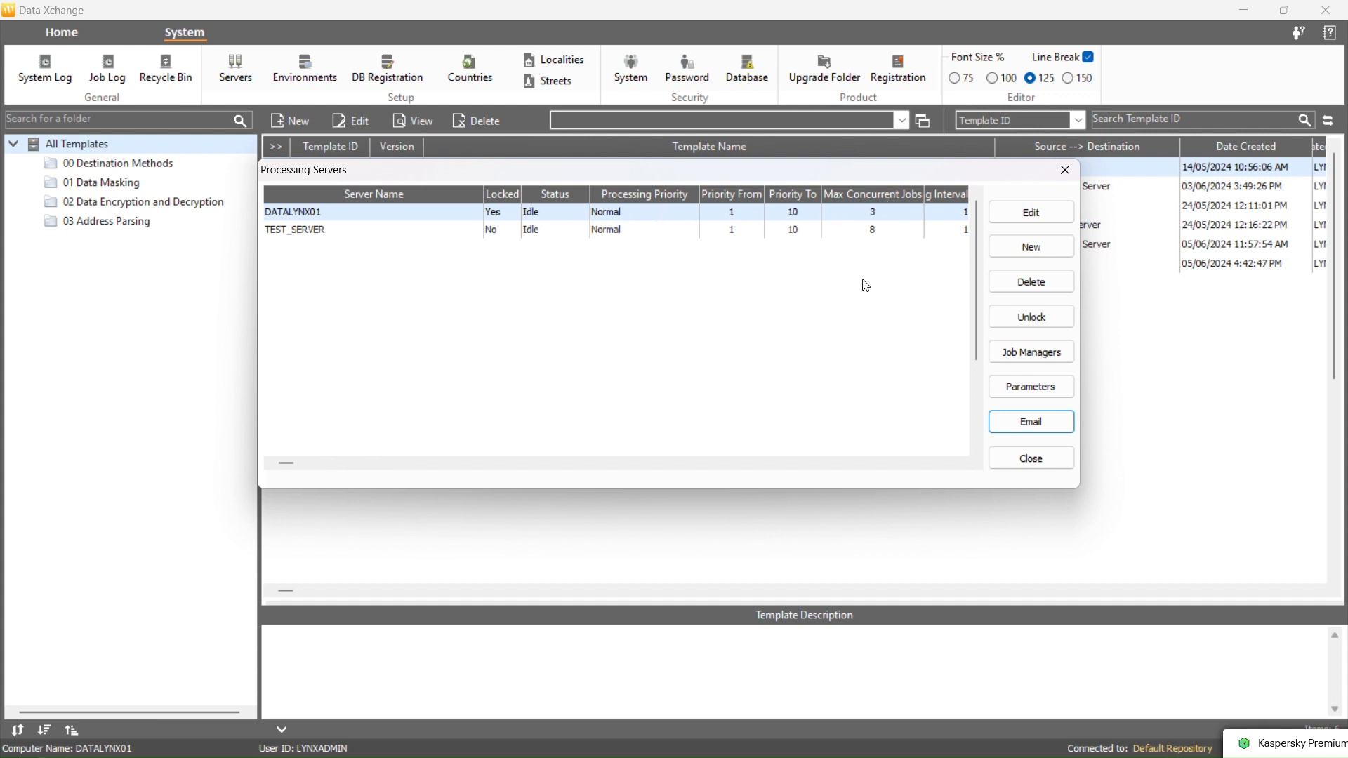
- Try to delete the DATALYNX01 processing server, declining the confirmation
{"action": "left_click", "coordinate": [991, 287]}
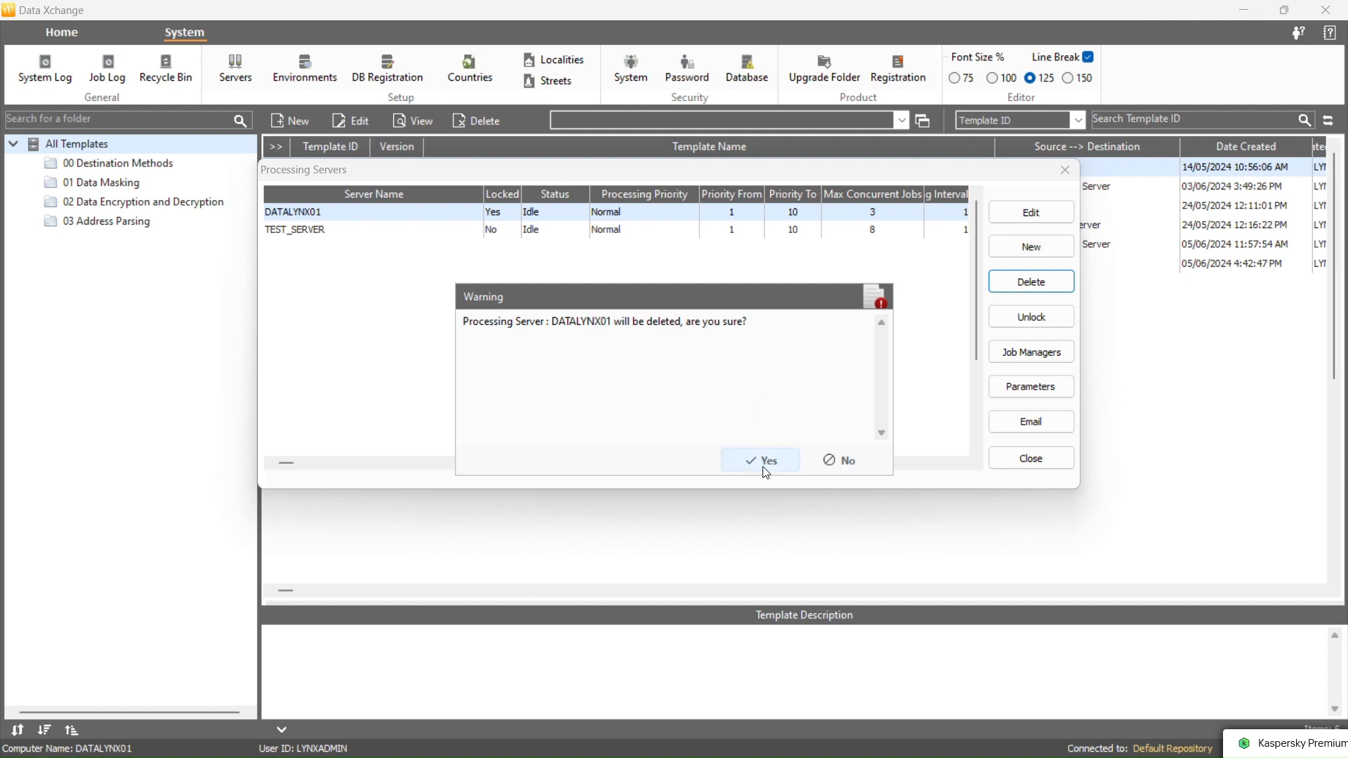
{"action": "left_click", "coordinate": [844, 472]}
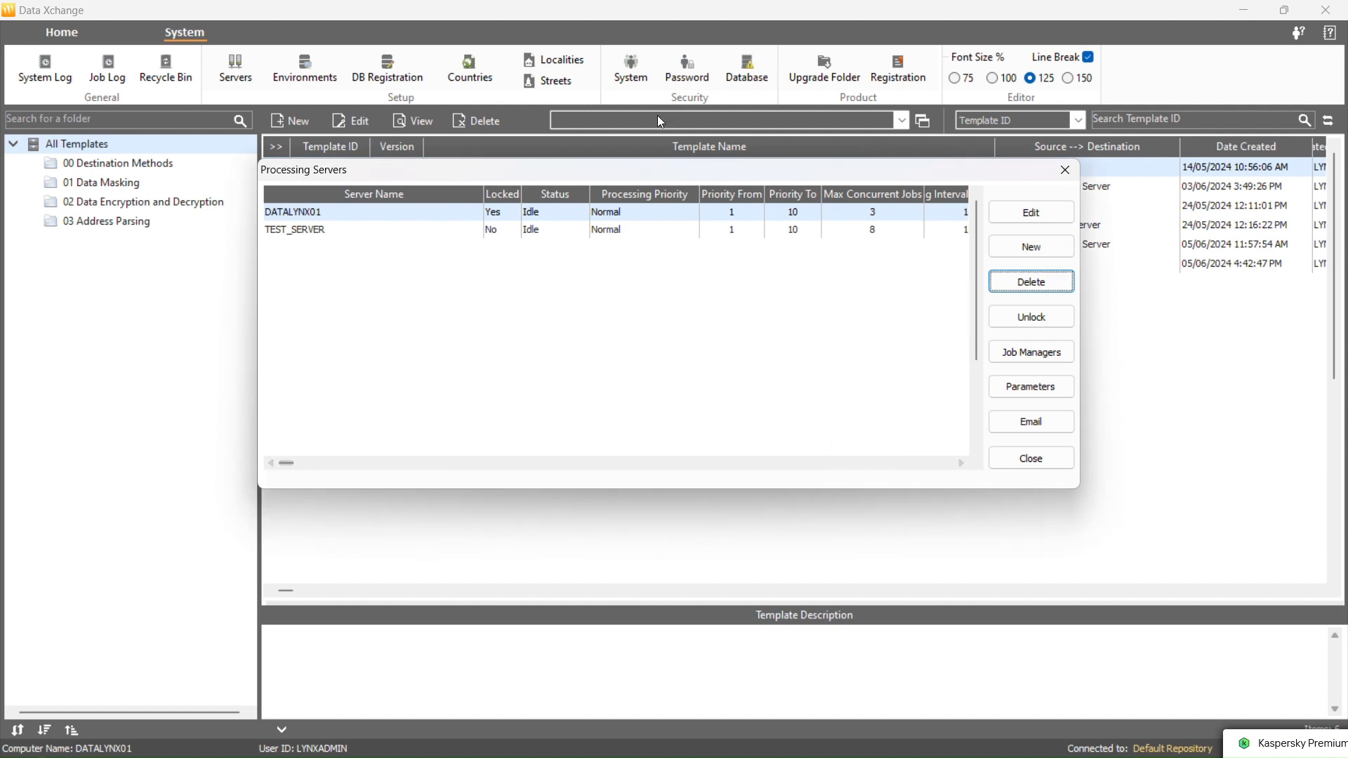